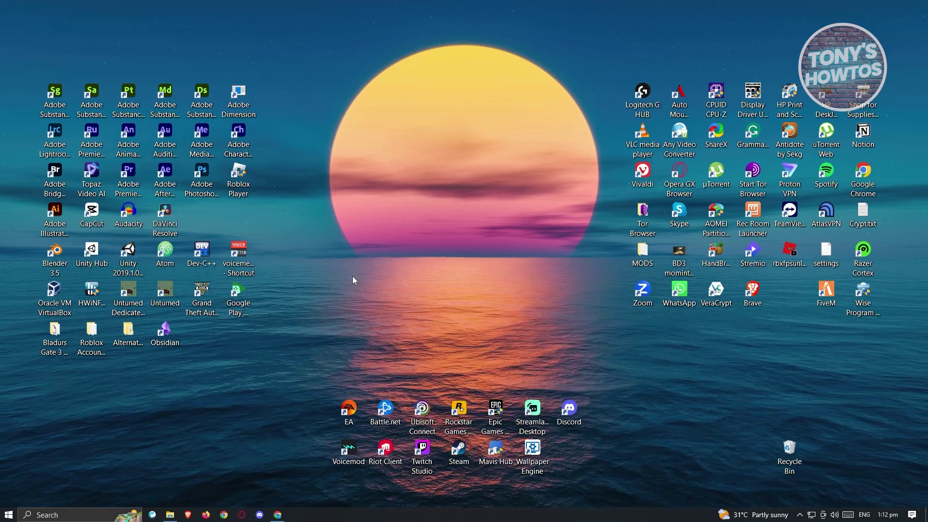
- Bring Chrome forward, check the Google Keep tab, and return to the Google search page
left_click(277, 514)
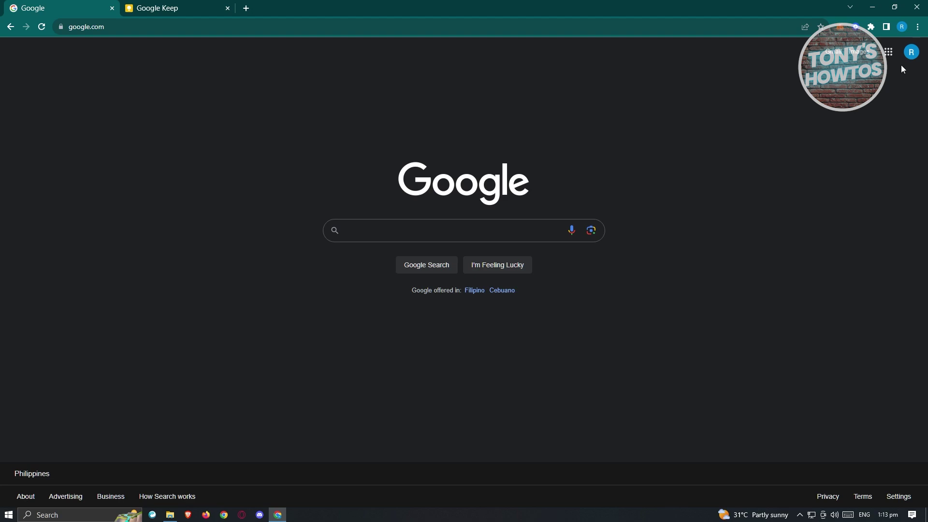
left_click(191, 4)
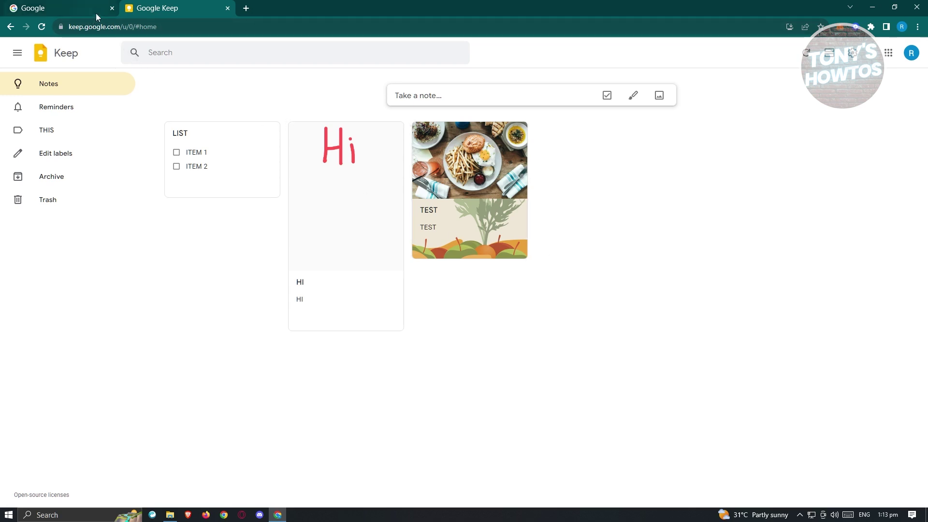
left_click(75, 7)
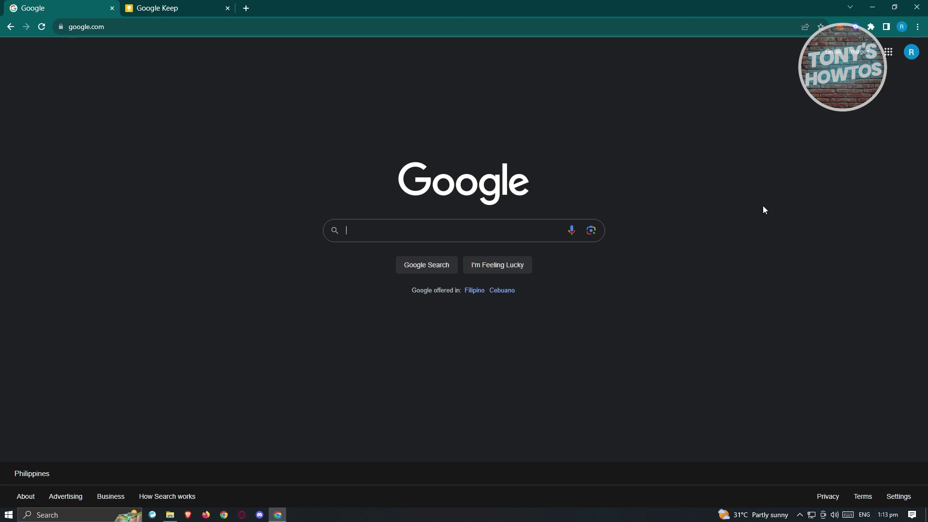
- Open Google Keep from the Google apps grid in a new tab and switch to it
left_click(888, 52)
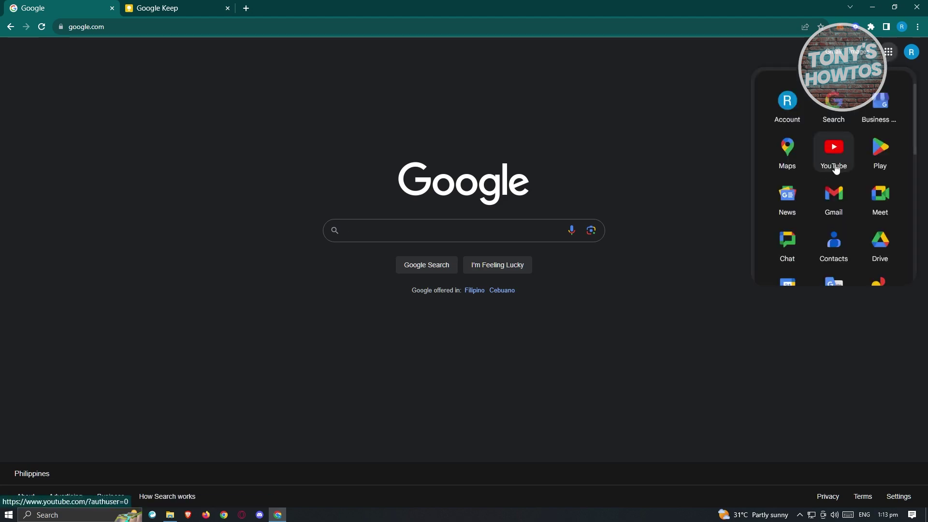
scroll(830, 168, "down", 1)
scroll(830, 168, "down", 5)
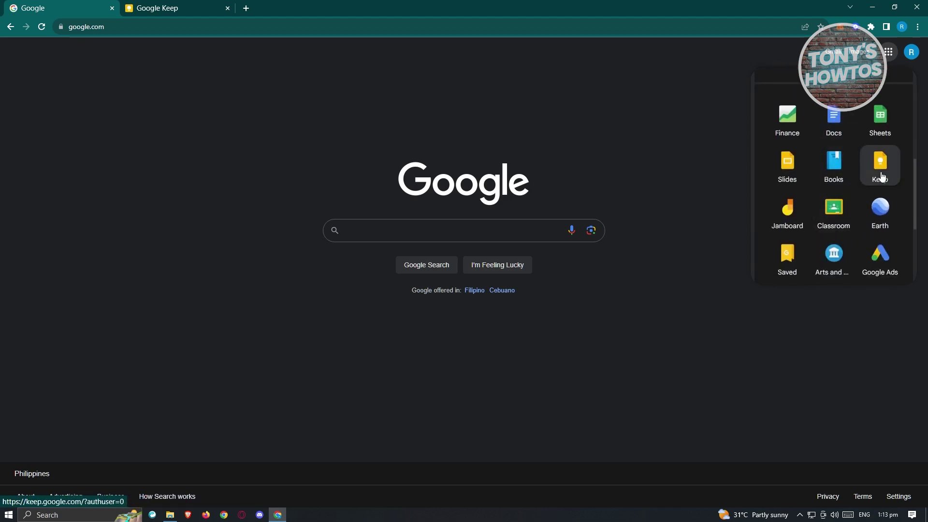
right_click(879, 177)
left_click(851, 184)
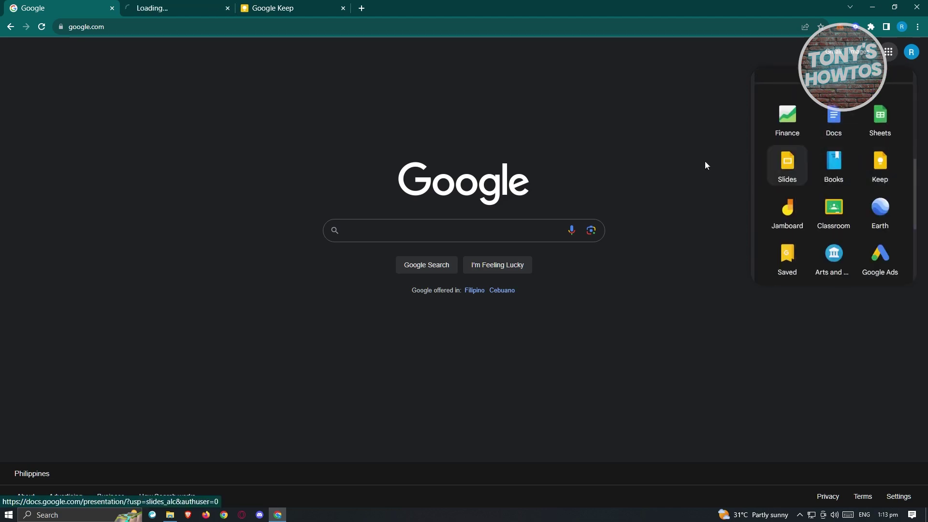
left_click(198, 8)
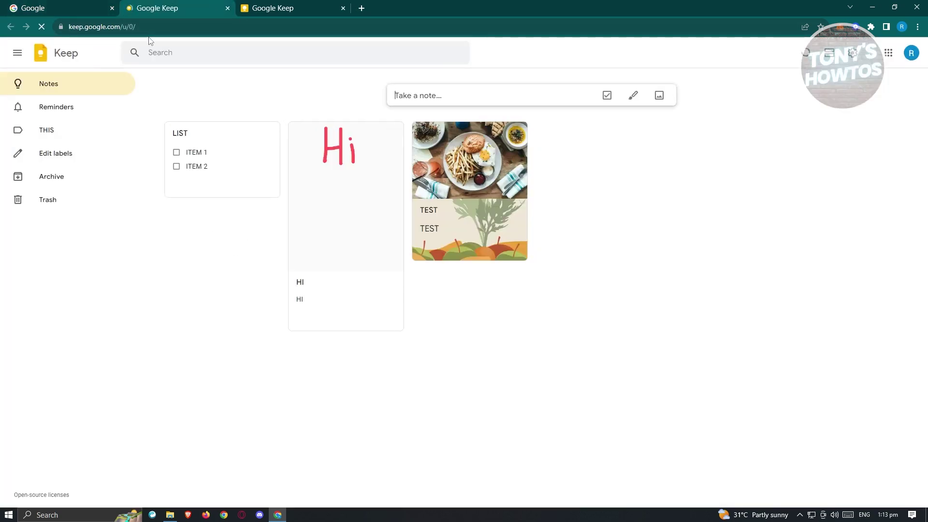
- Close the third Google Keep tab and show the empty Reminders section
left_click(343, 8)
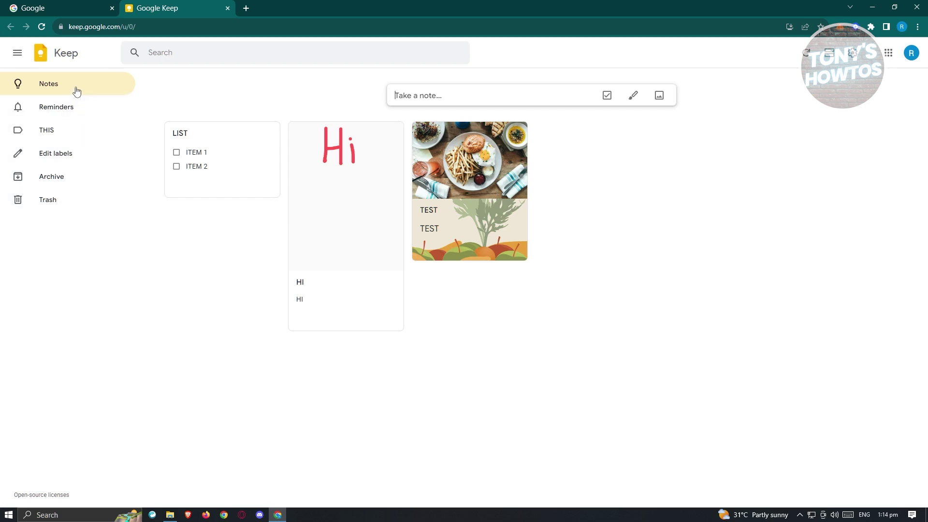
left_click(110, 118)
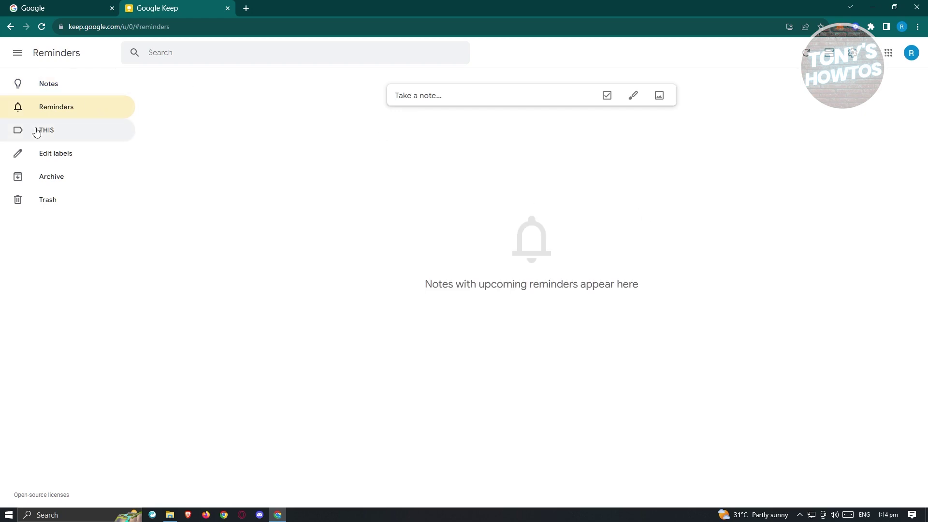
- Remove the THIS label via Edit labels, confirming the deletion, and return to Notes
left_click(68, 135)
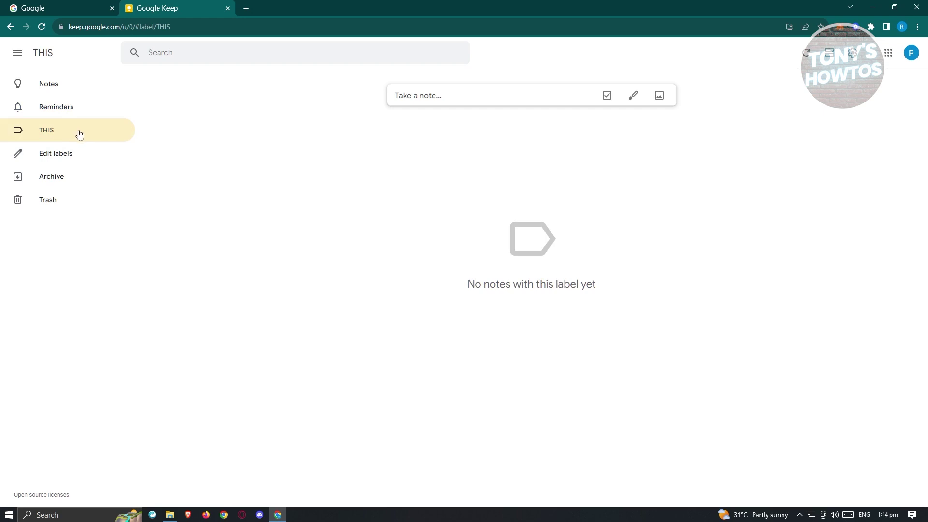
left_click(72, 156)
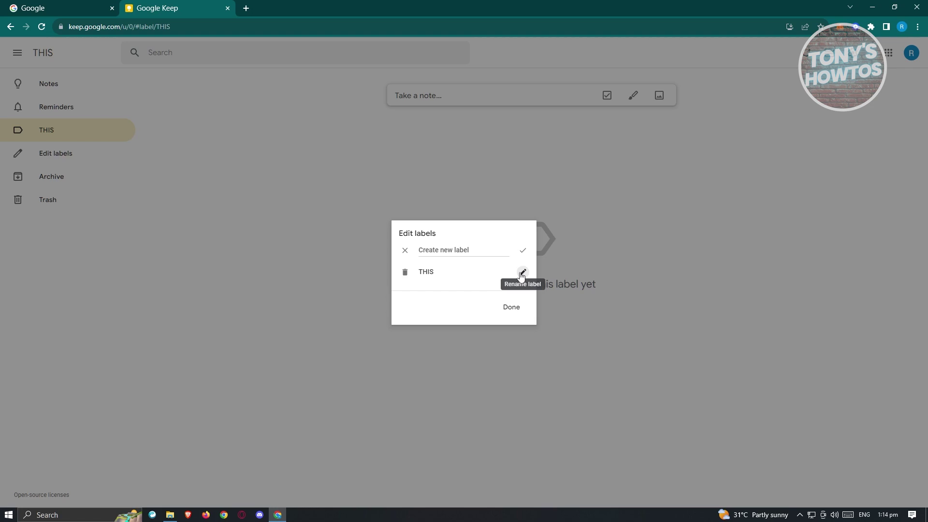
left_click(408, 274)
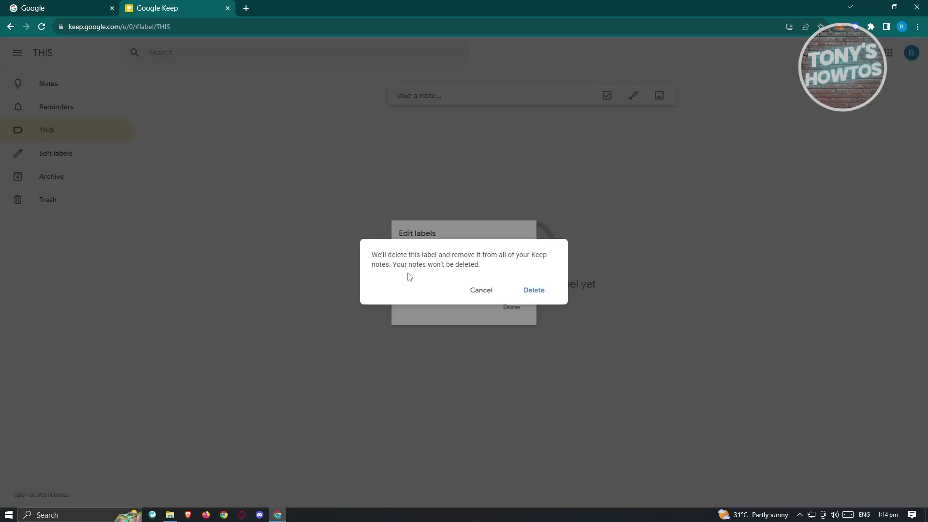
left_click(541, 292)
left_click(511, 296)
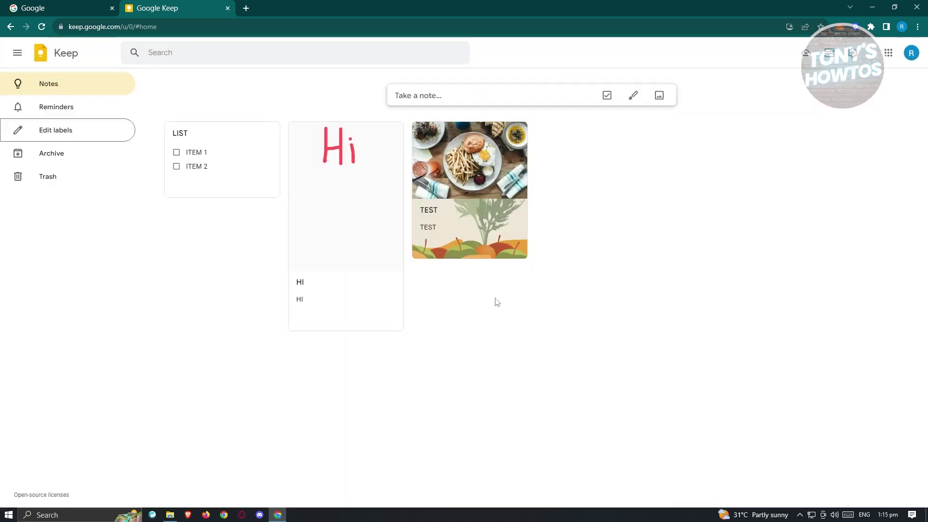
left_click(55, 159)
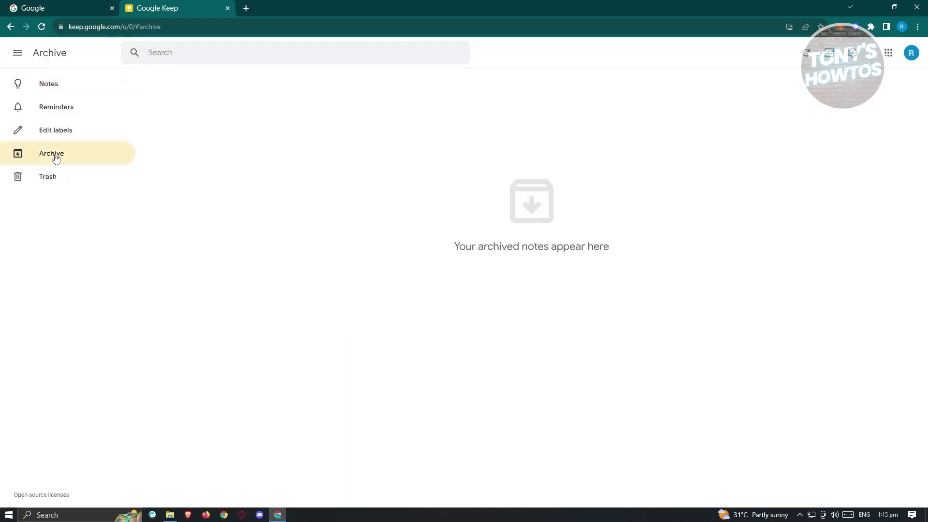
left_click(54, 95)
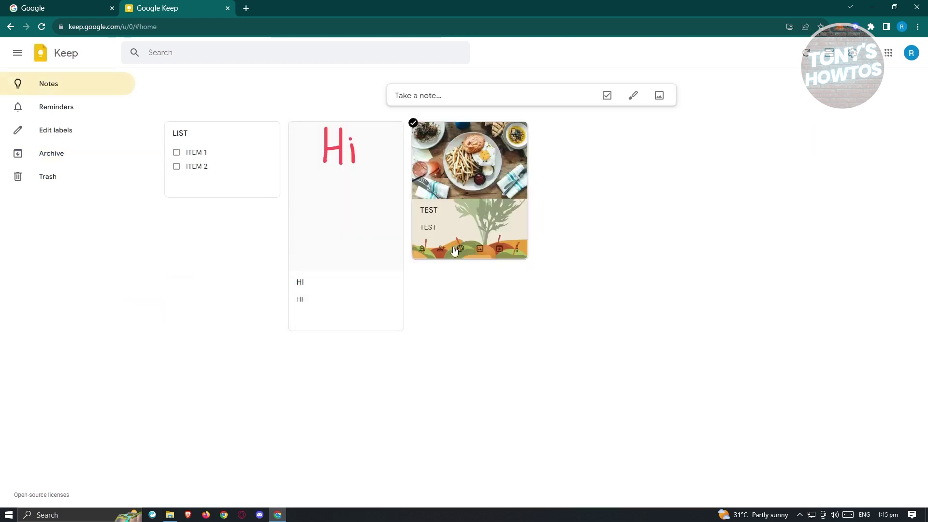
left_click(46, 185)
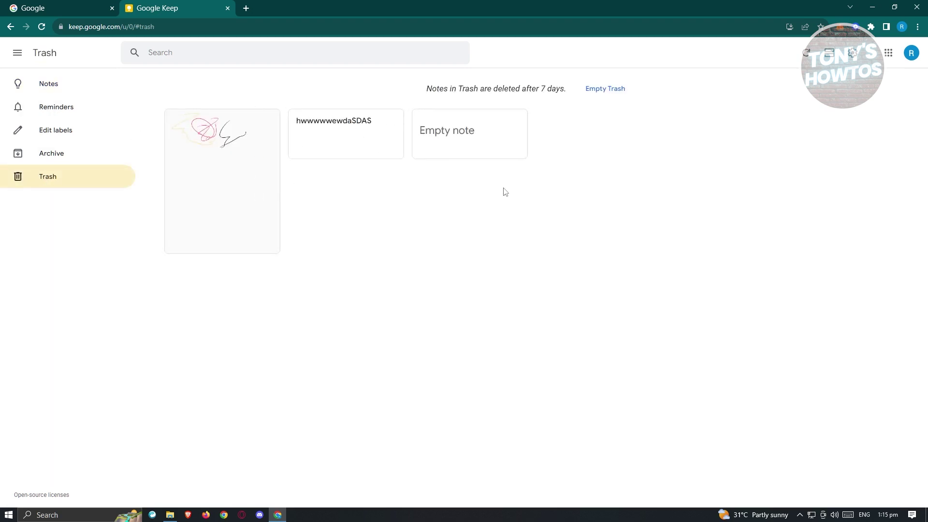
left_click(55, 90)
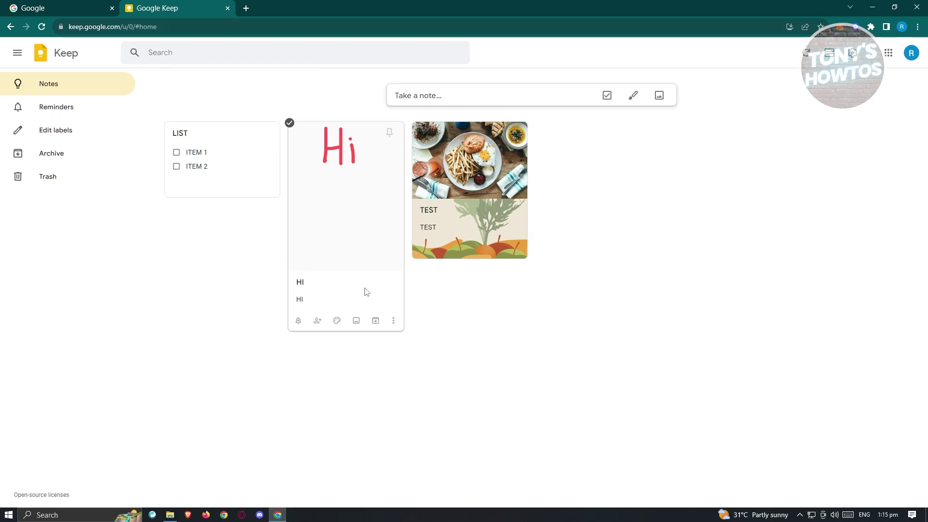
- Switch notes to list view and back to grid view, then show the Settings menu
mouse_move(357, 281)
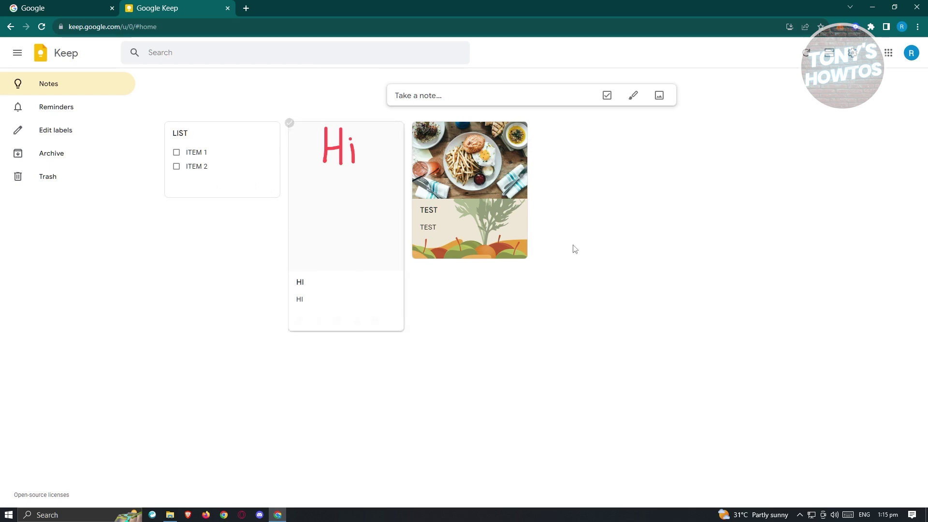
left_click(839, 52)
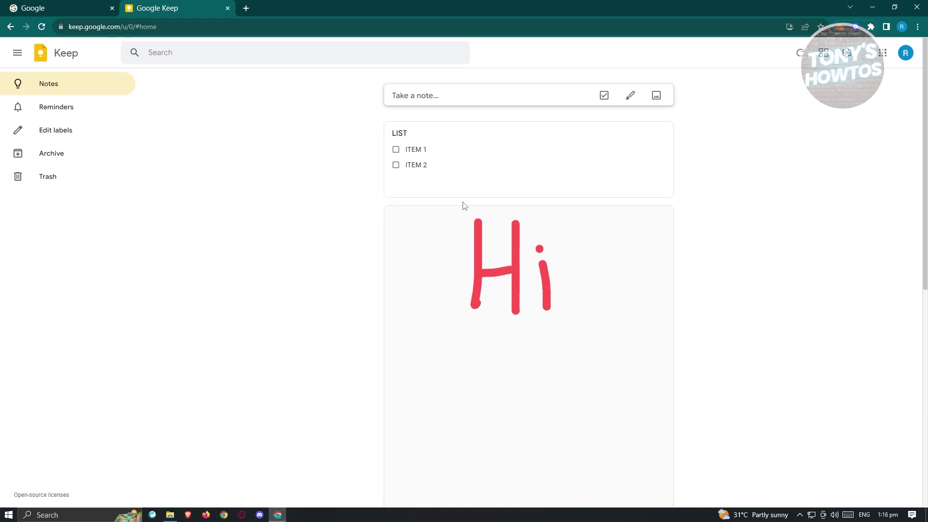
scroll(475, 145, "down", 6)
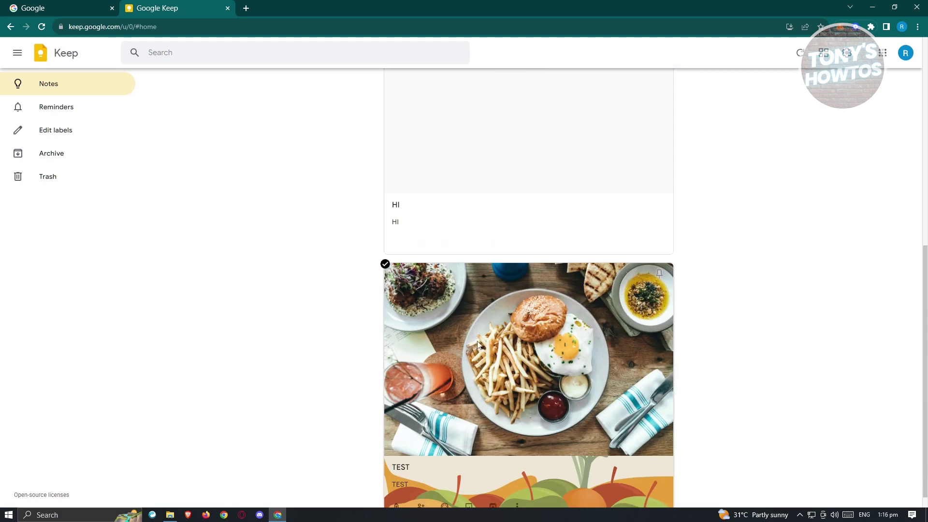
scroll(478, 344, "up", 6)
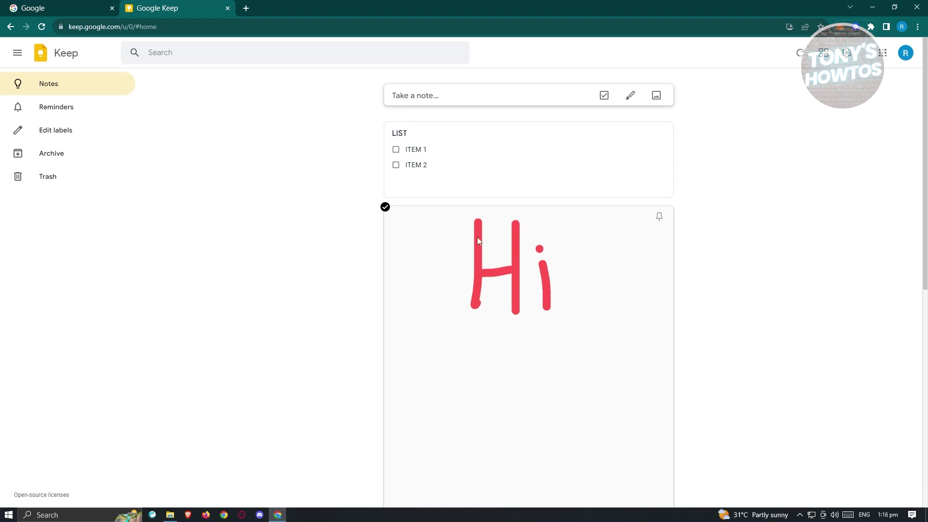
left_click(824, 52)
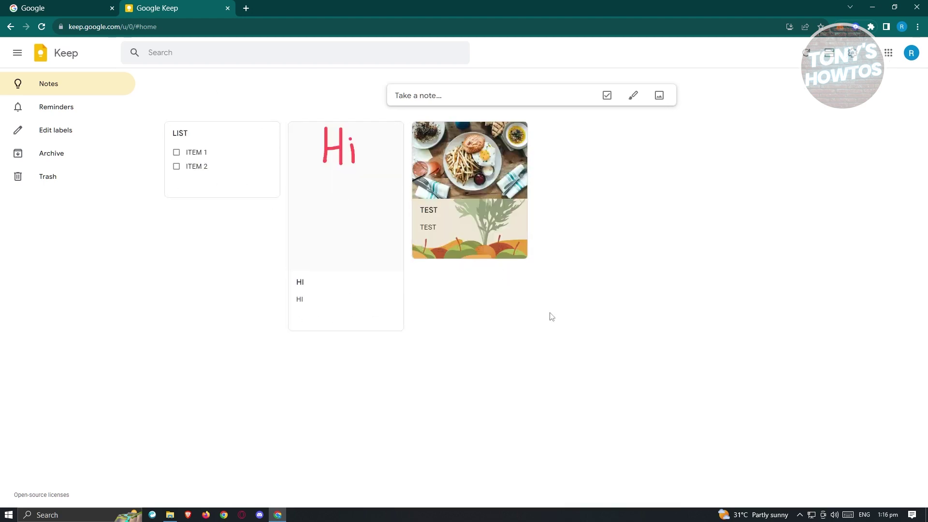
left_click(856, 58)
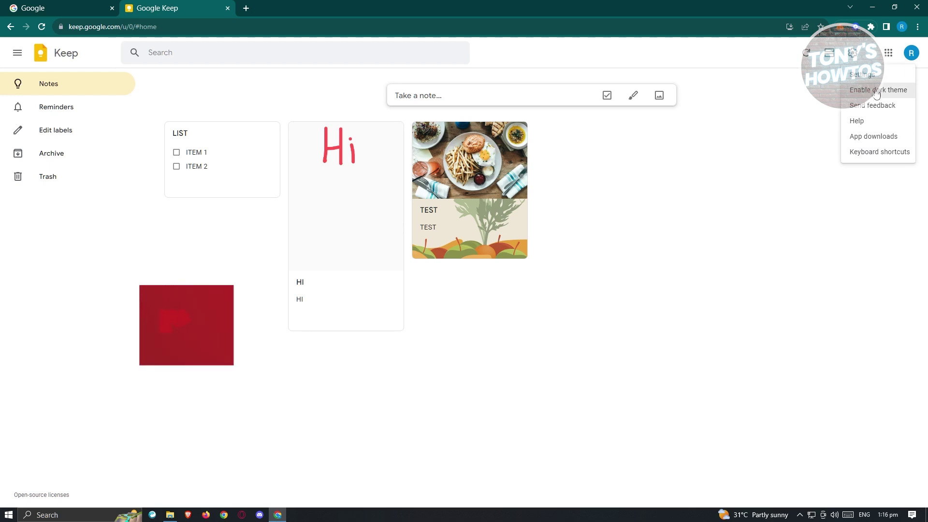
left_click(876, 93)
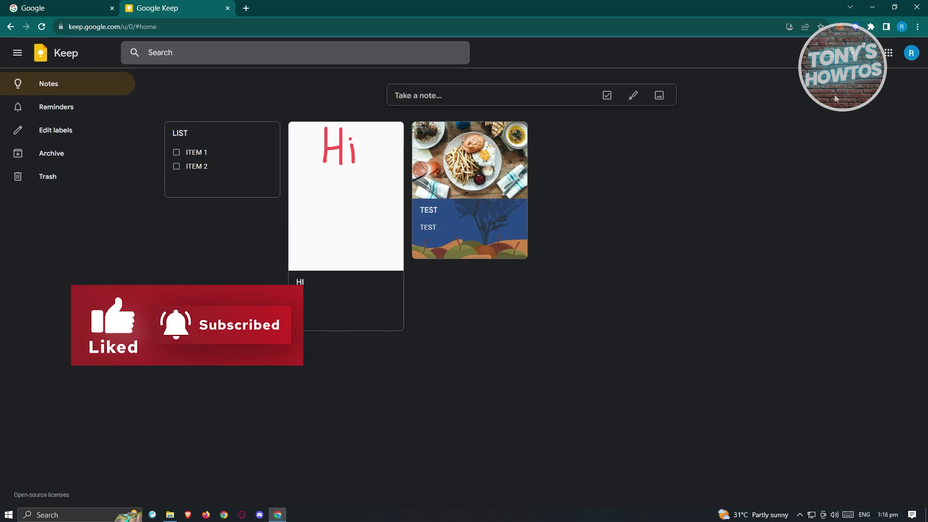
left_click(855, 52)
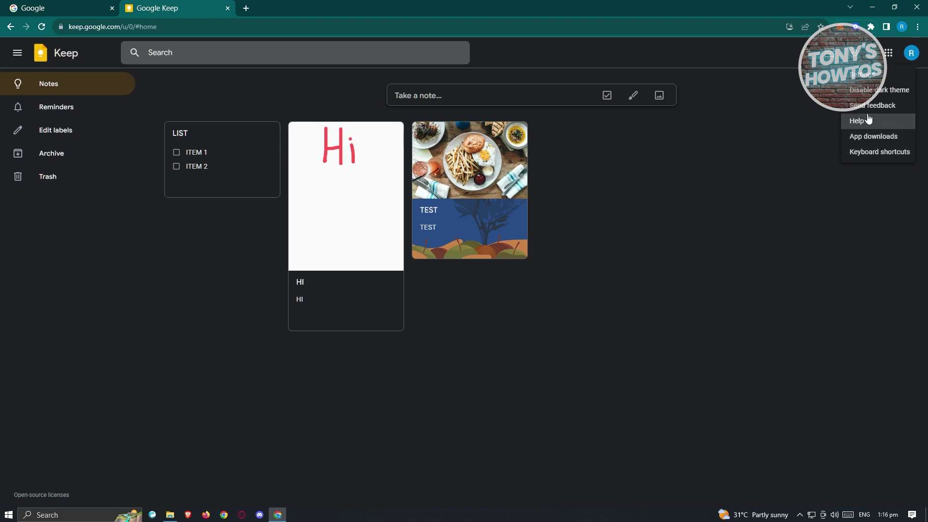
left_click(865, 75)
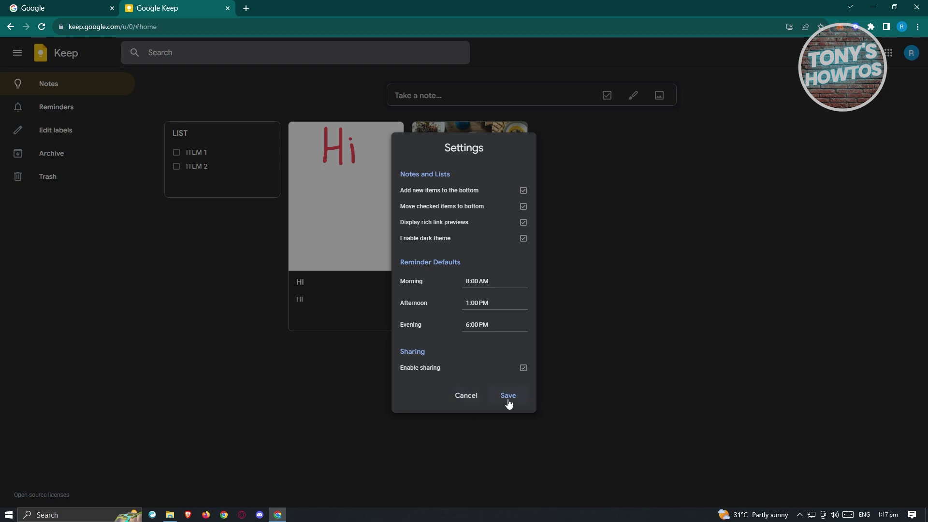
left_click(467, 398)
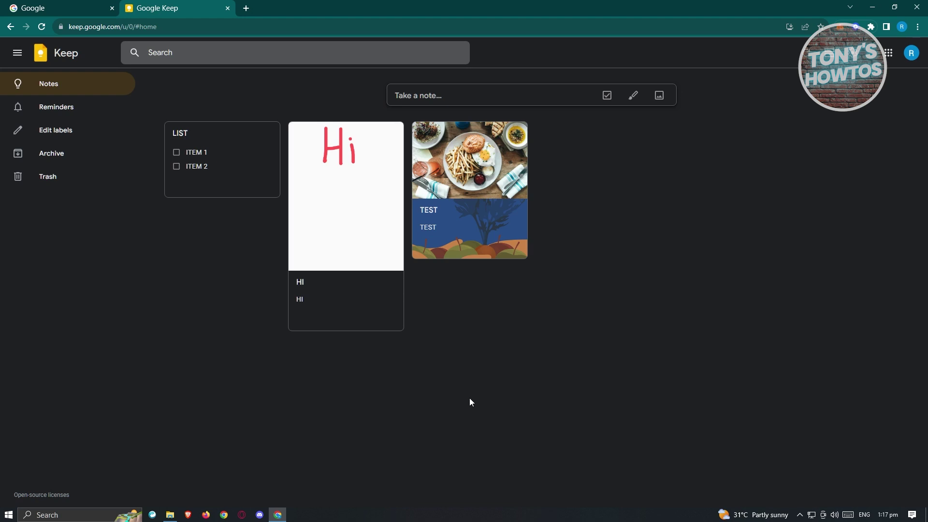
- Write a new note titled 'THIS IS A SAMPLE NOTE' with body 'THIS IS A SENTENCE'
mouse_move(392, 134)
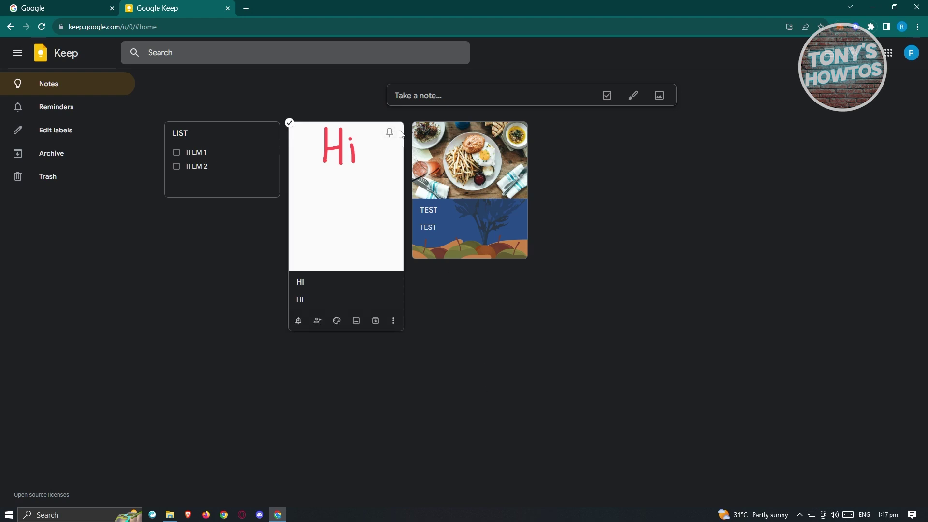
left_click(458, 95)
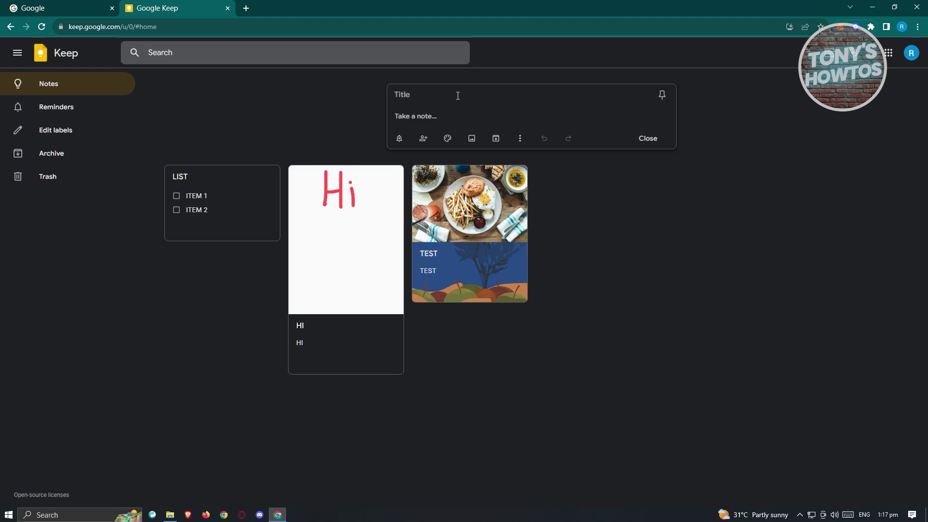
type("THIS IS A SAMPLE NOTRE")
key("BackSpace")
key("BackSpace")
type("E")
left_click(478, 117)
type("THIS IS A SENTENCE")
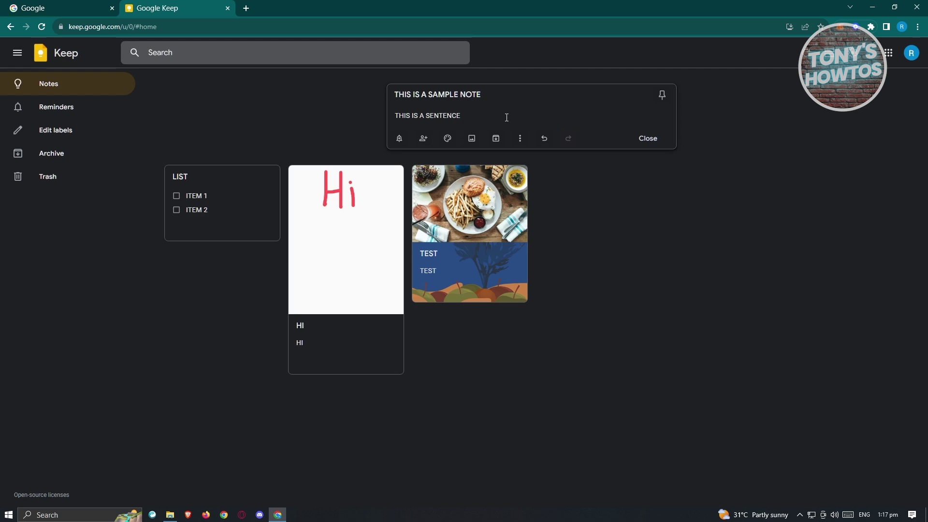
left_click(398, 139)
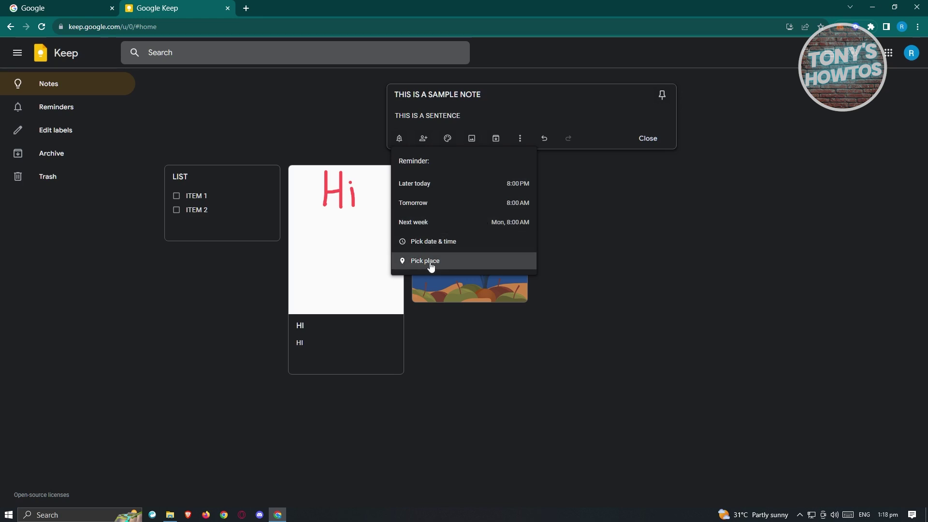
left_click(471, 242)
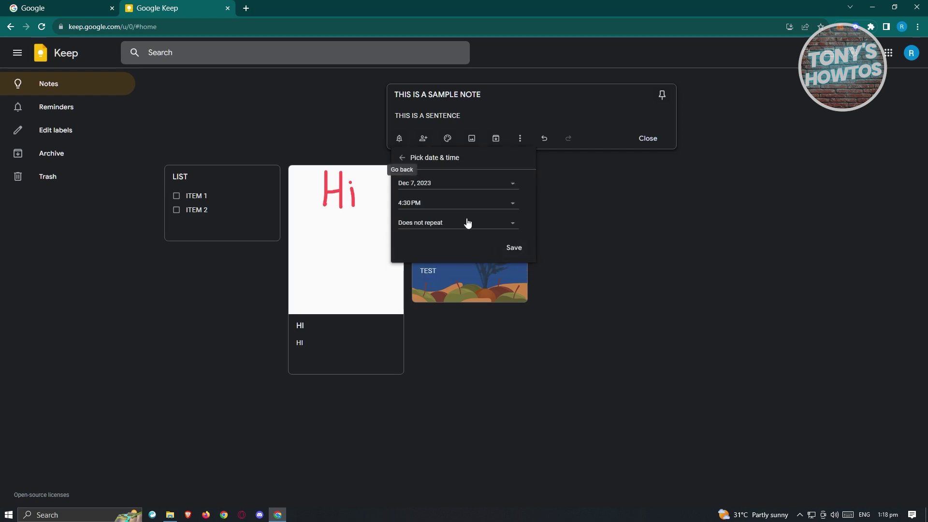
left_click(445, 184)
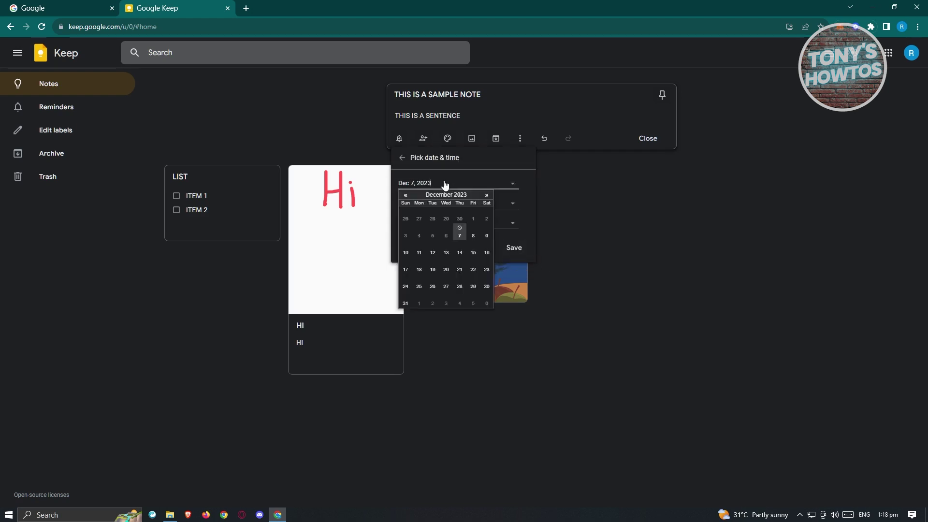
left_click(473, 236)
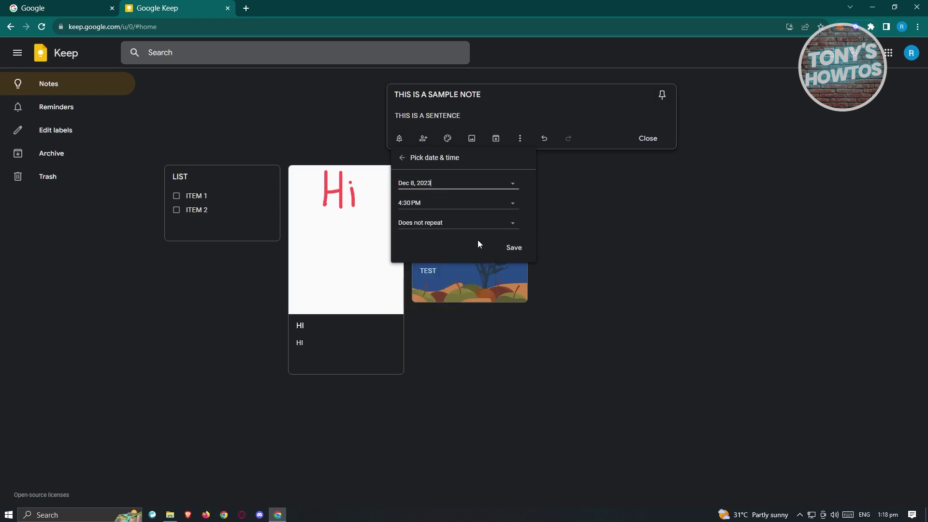
left_click(440, 205)
left_click(522, 204)
left_click(437, 224)
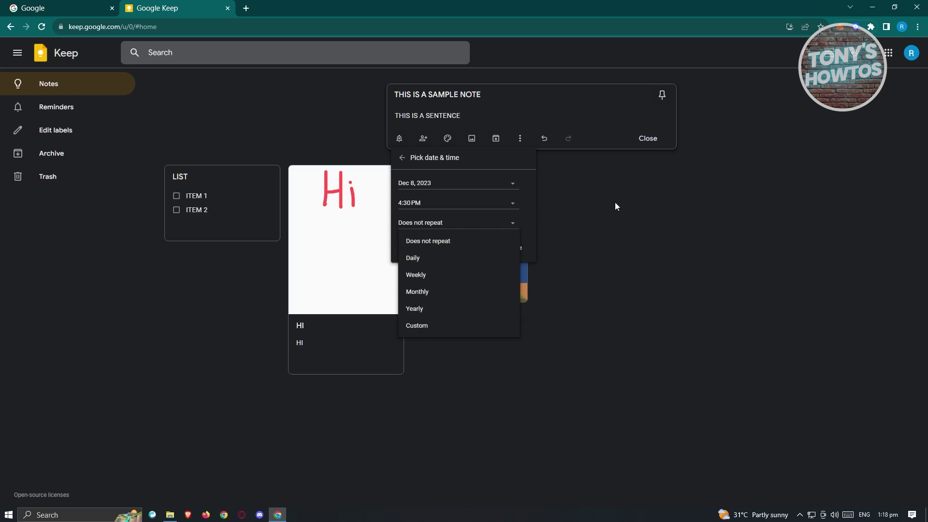
left_click(597, 128)
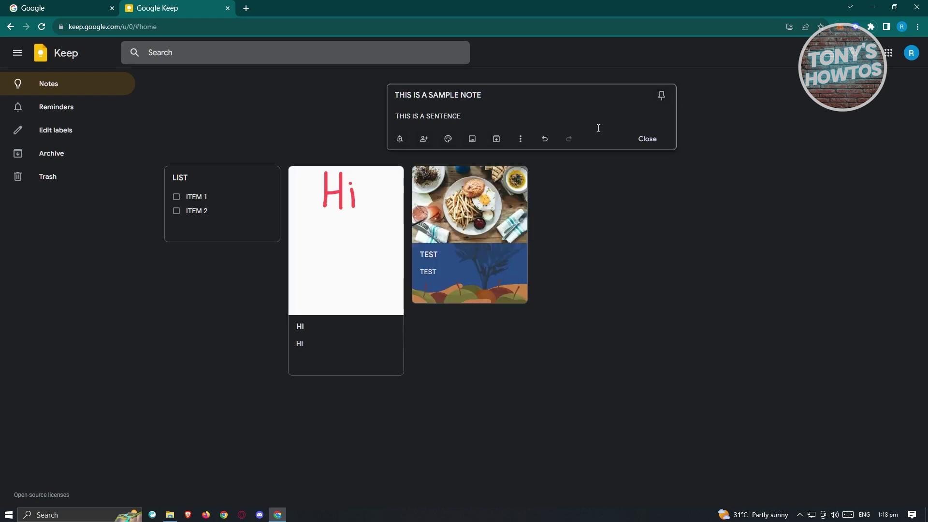
left_click(425, 139)
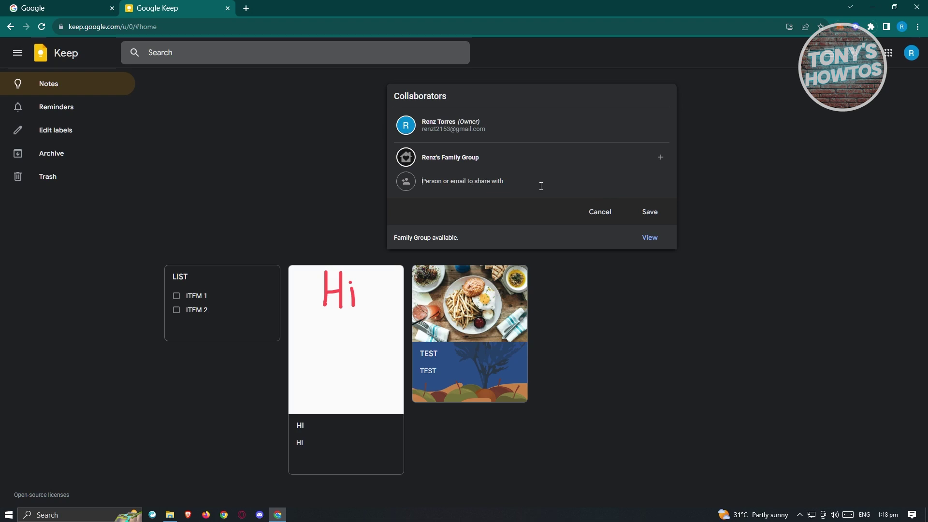
left_click(654, 211)
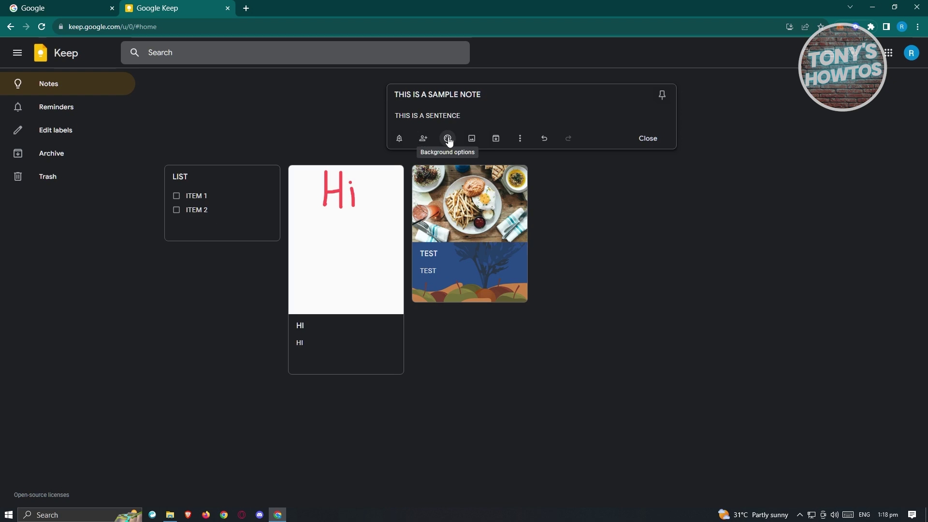
- Apply the Music background from the palette to the sample note
left_click(448, 139)
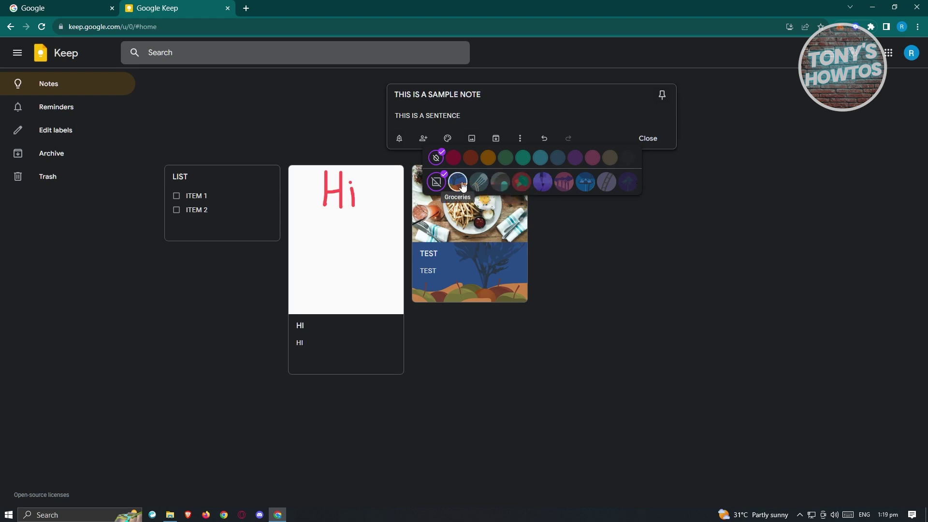
left_click(501, 182)
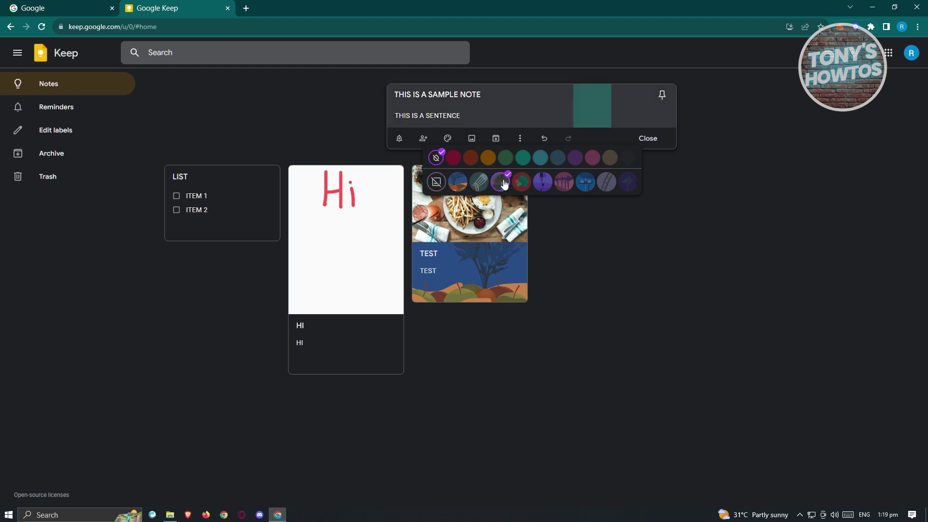
left_click(511, 114)
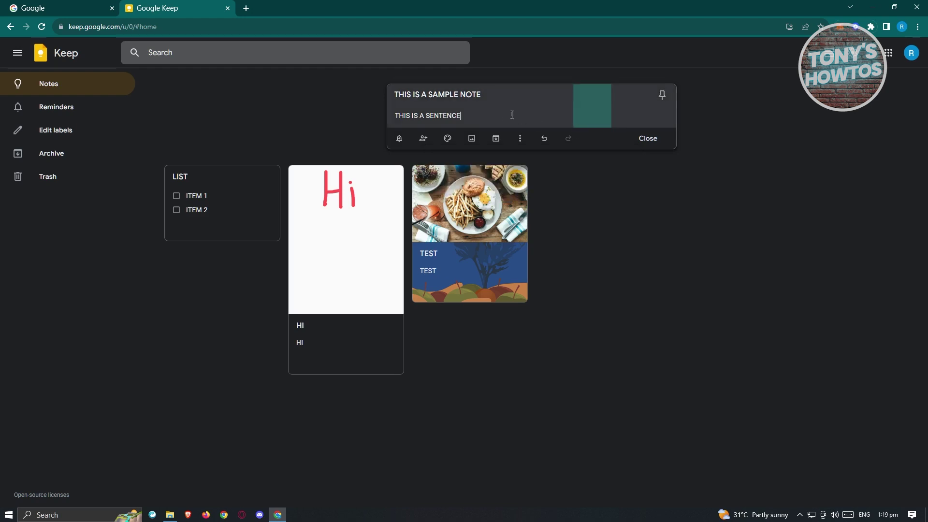
- Insert 98424-meme-picture-pepe-frog-sad-the.png from Downloads and preview it full screen
left_click(473, 139)
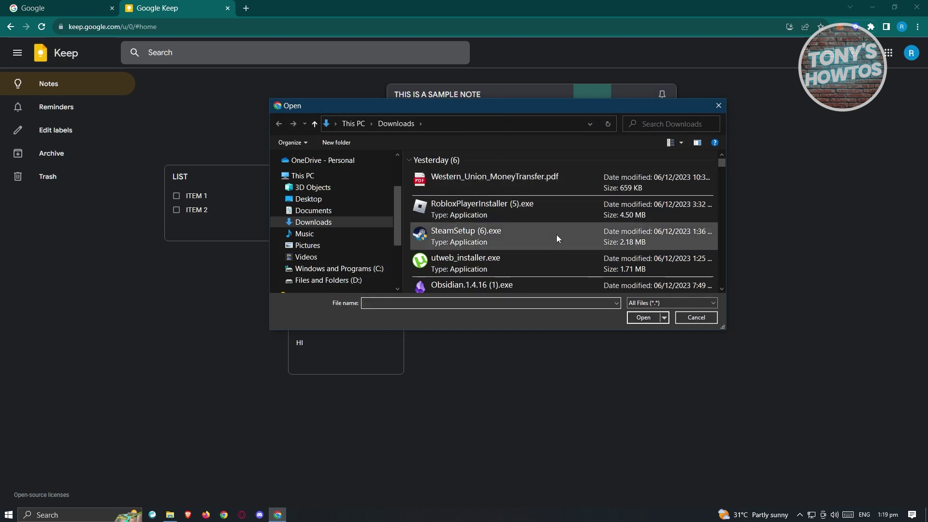
scroll(567, 239, "down", 1)
scroll(567, 242, "down", 1)
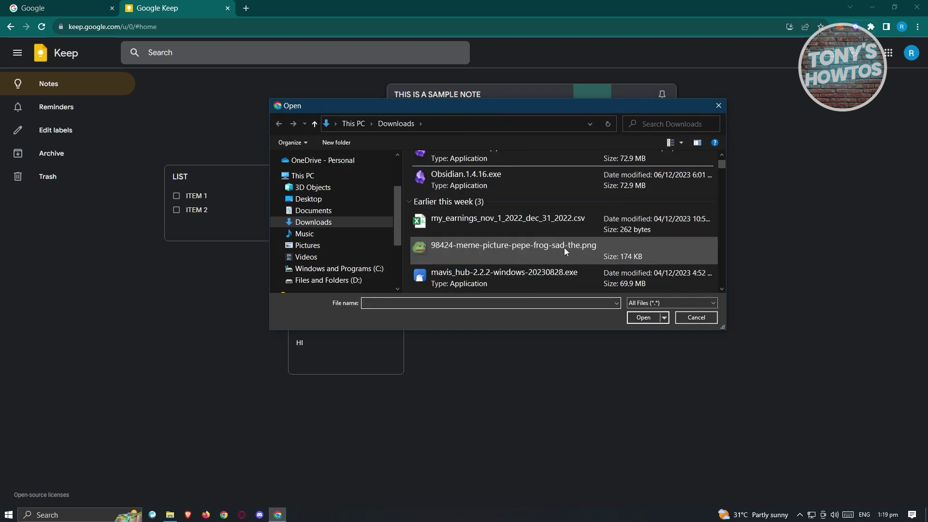
left_click(435, 248)
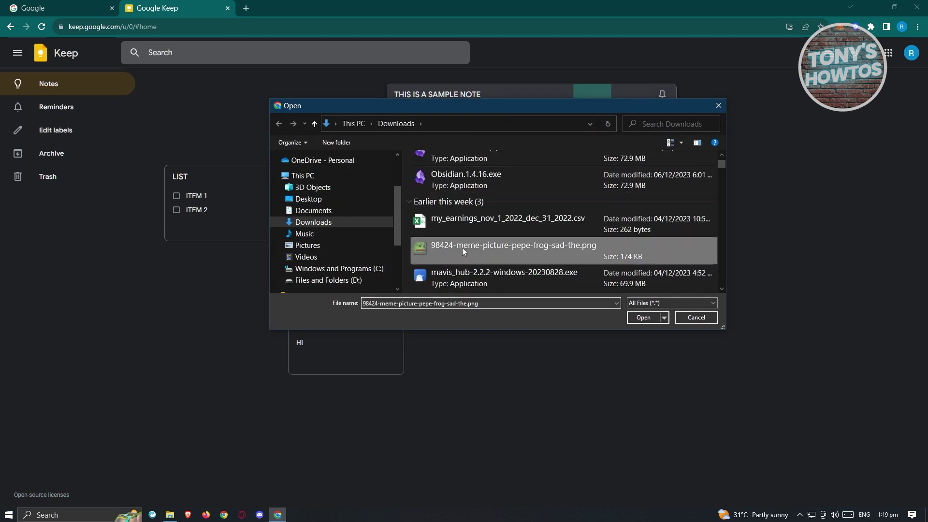
left_click(651, 320)
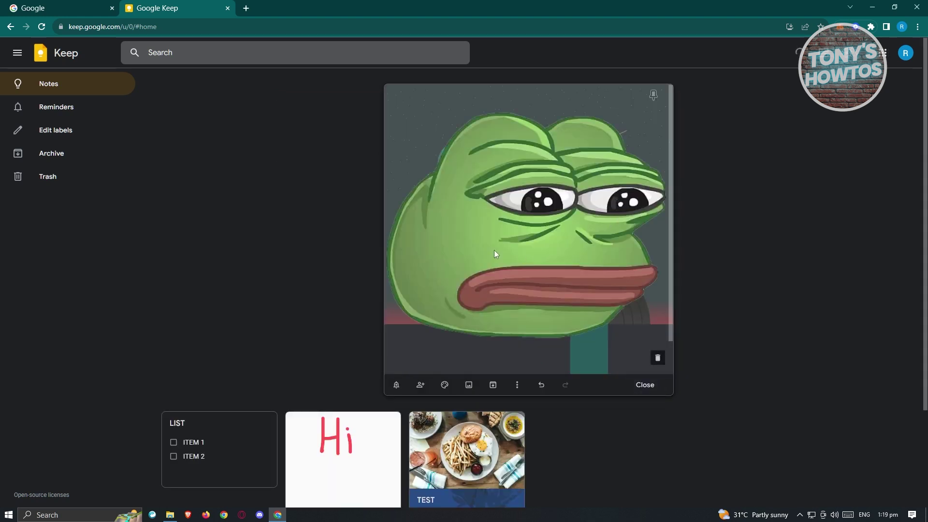
left_click(505, 126)
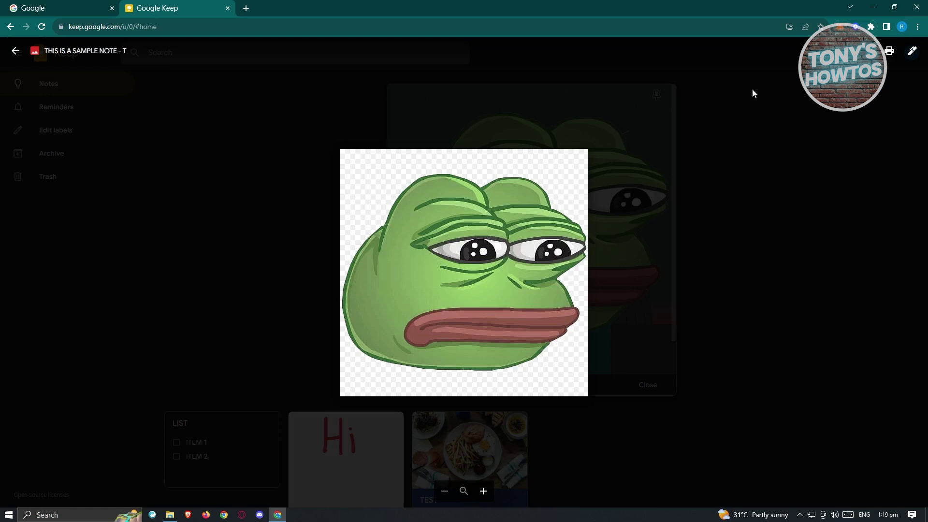
left_click(16, 50)
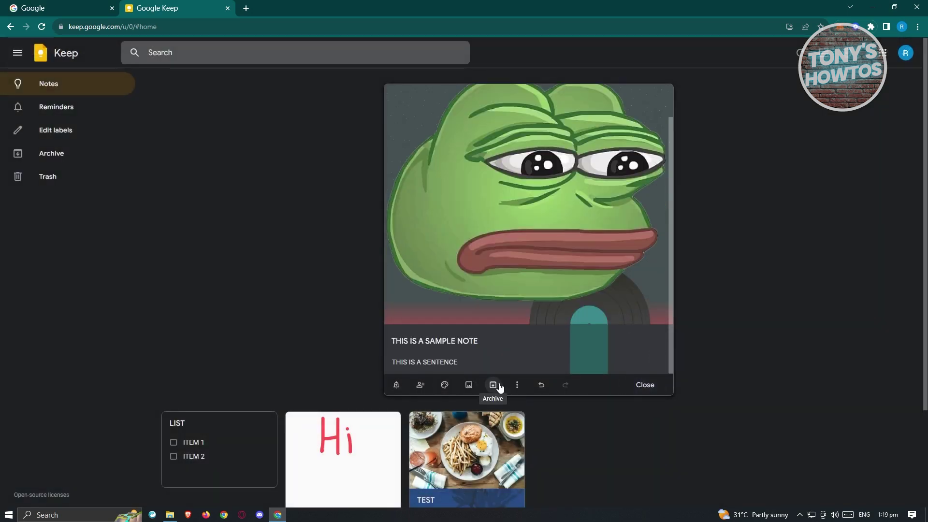
- Undo and redo the last body edit, then show the note's More options menu
left_click(542, 386)
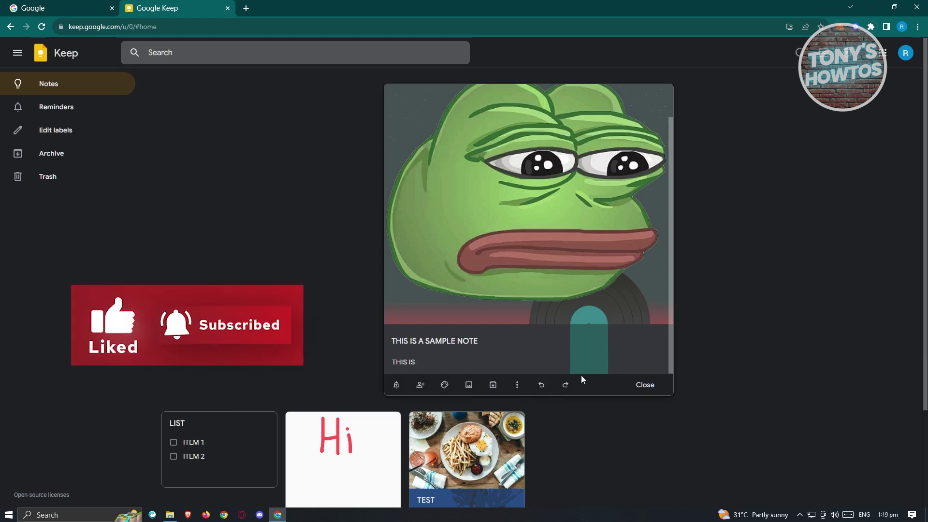
left_click(565, 385)
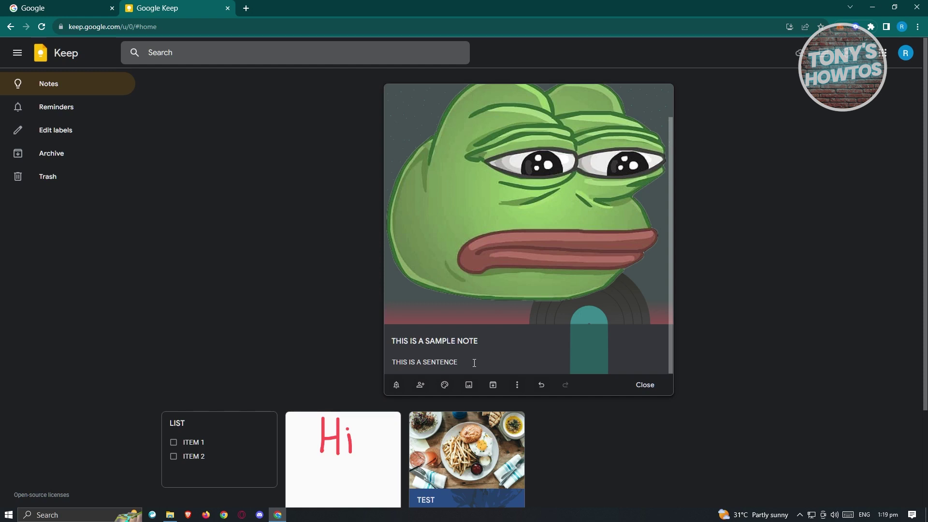
left_click(517, 386)
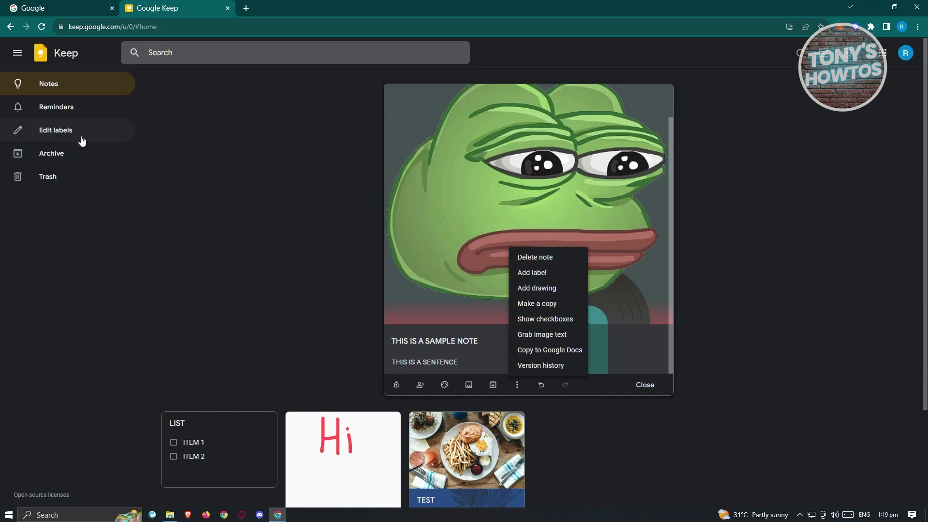
- Create a new label named TEST and apply it to the sample note
left_click(541, 272)
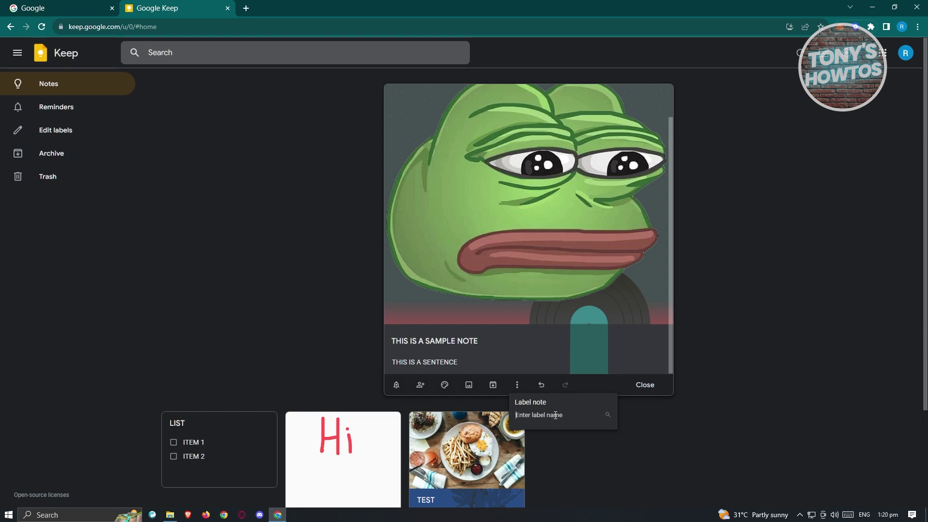
type("TEST")
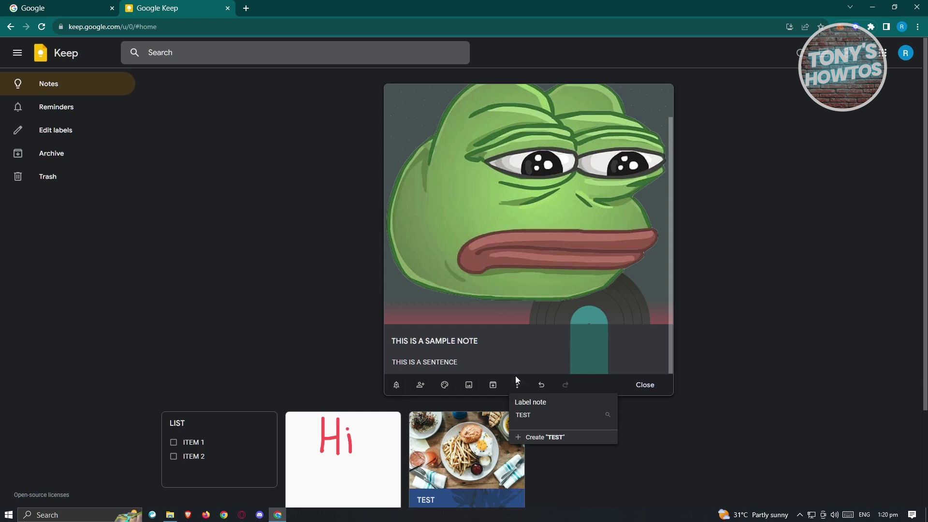
left_click(536, 437)
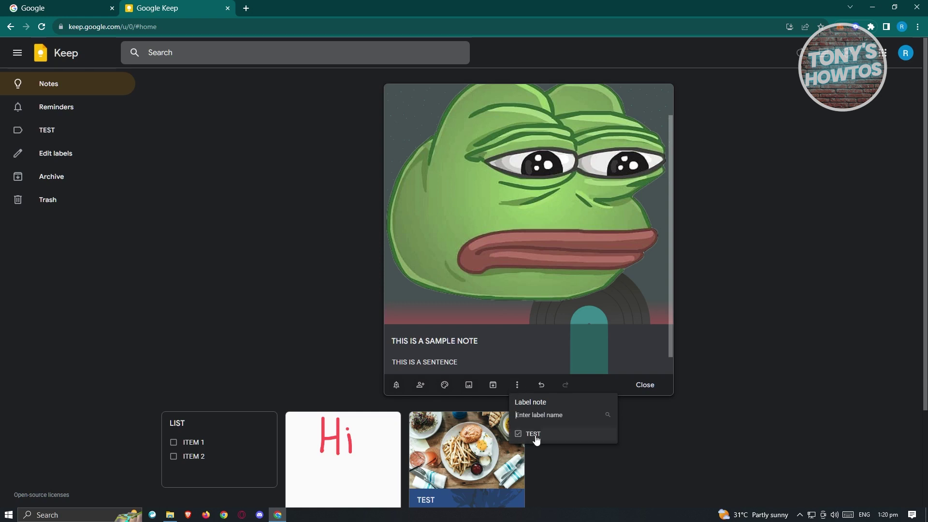
- Dismiss the open menus and close the note back to the Notes grid
left_click(518, 386)
left_click(518, 387)
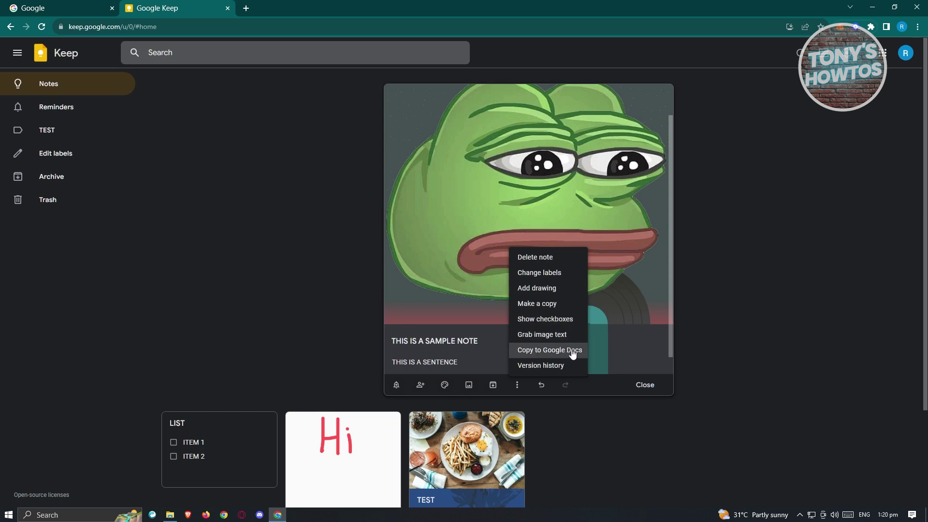
left_click(481, 357)
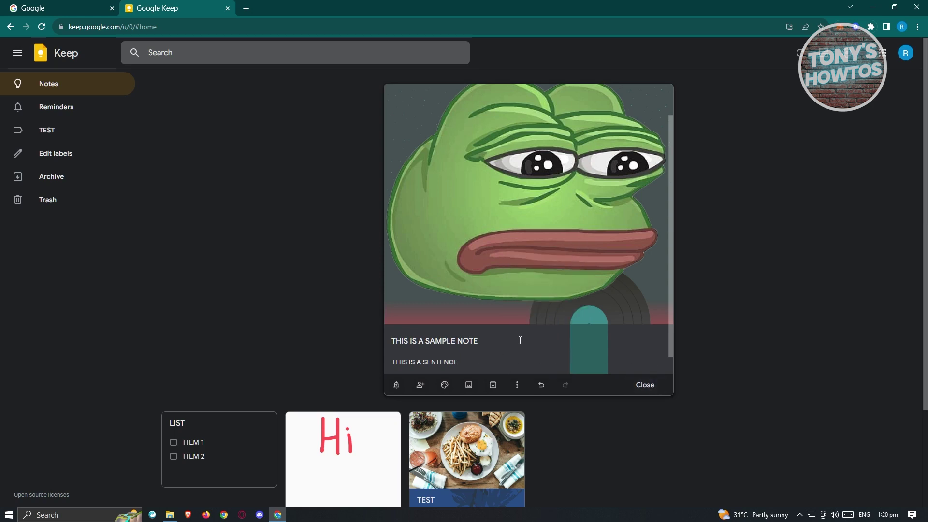
scroll(517, 341, "down", 1)
left_click(755, 245)
mouse_move(222, 294)
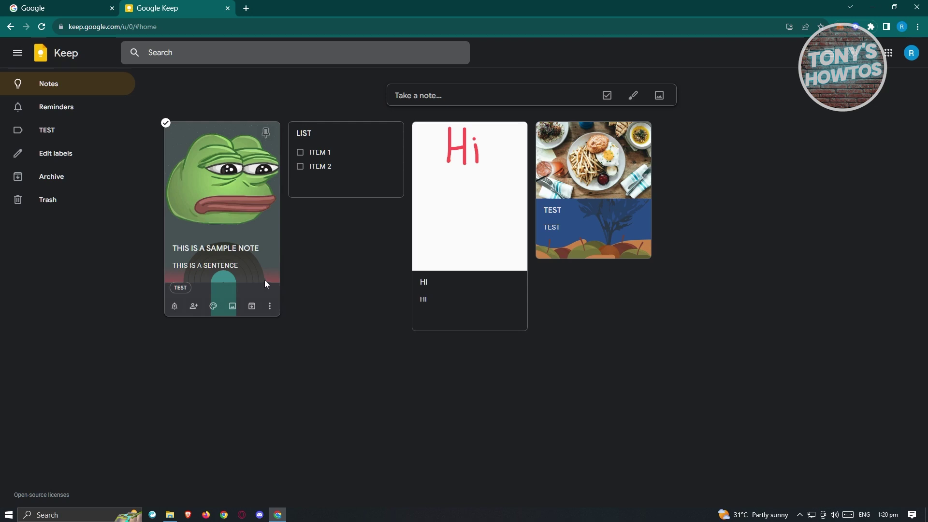
mouse_move(180, 292)
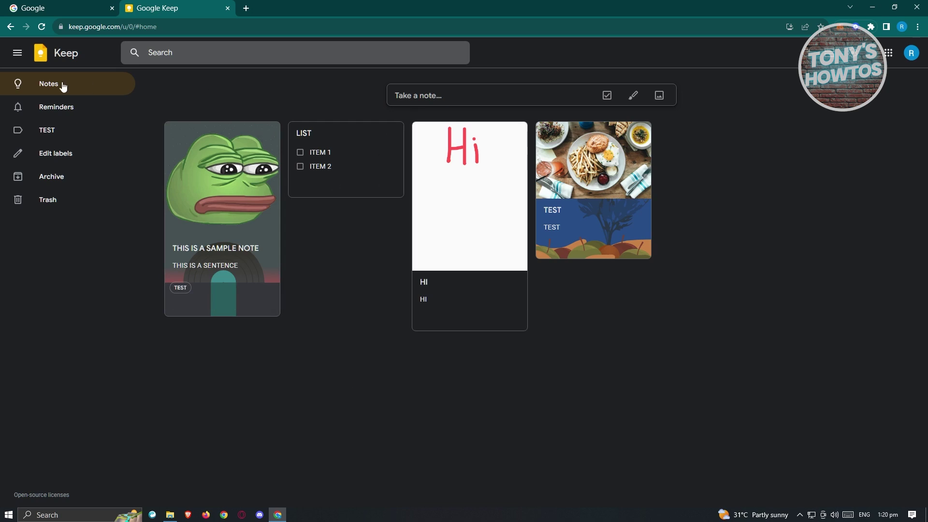
left_click(52, 130)
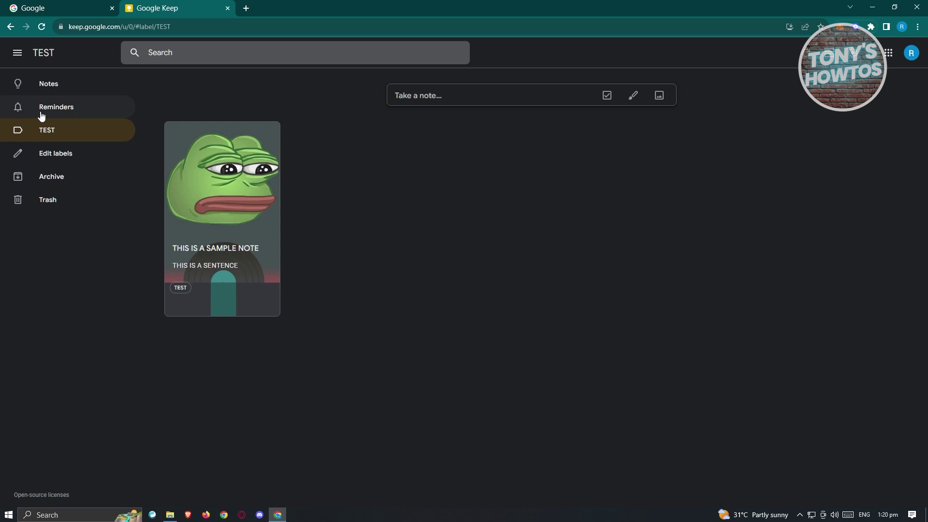
left_click(58, 95)
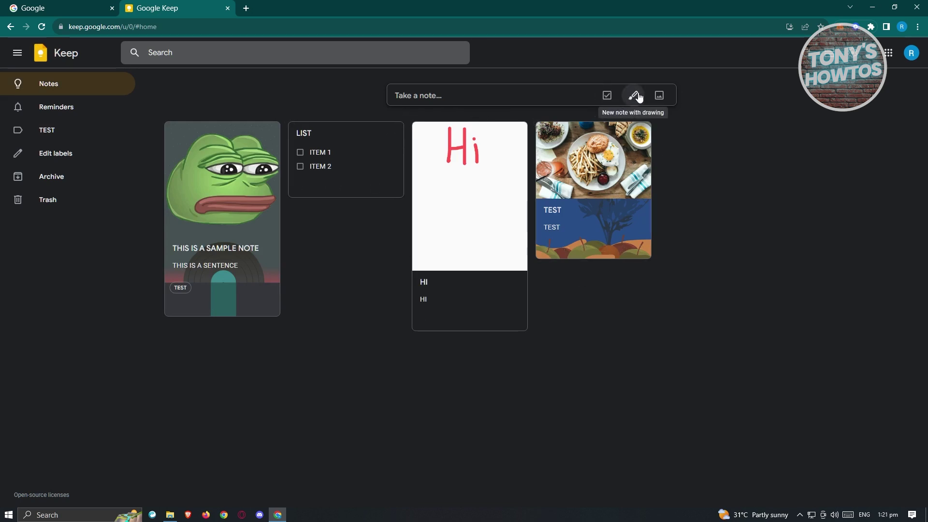
- Create a list note titled SHOPPING with items BANANAs and BREAD
left_click(607, 97)
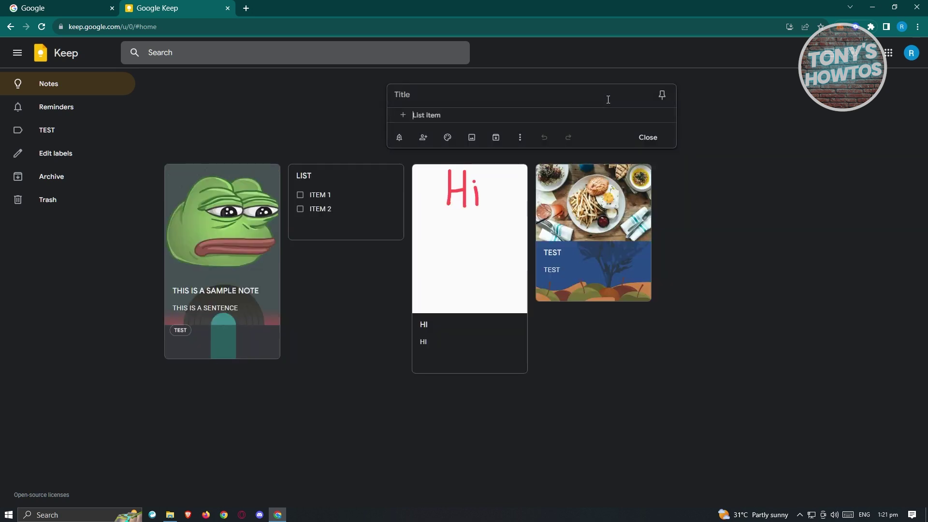
left_click(441, 96)
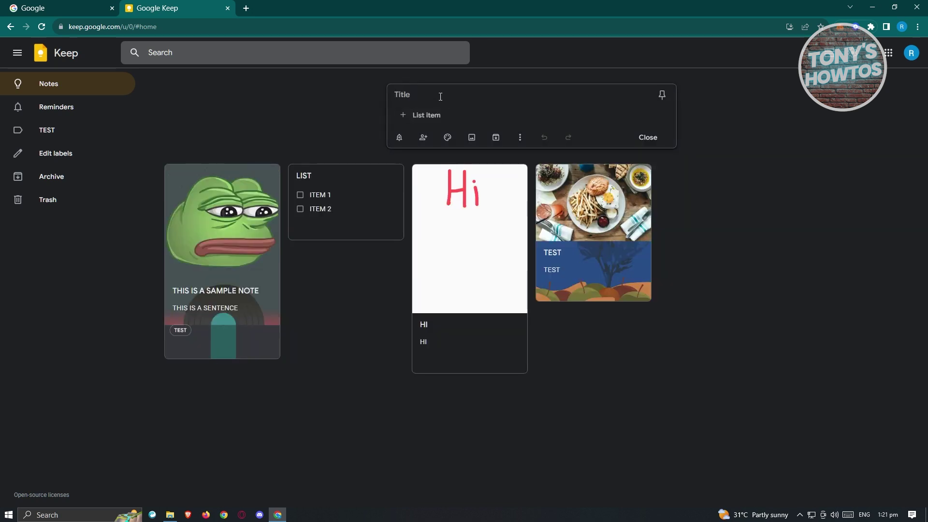
type("SHOPPING")
left_click(446, 115)
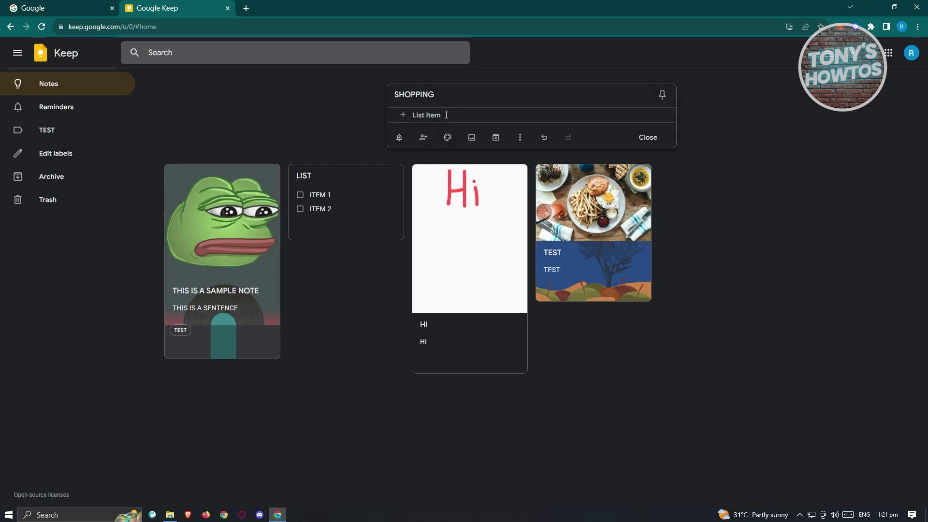
type("BANA")
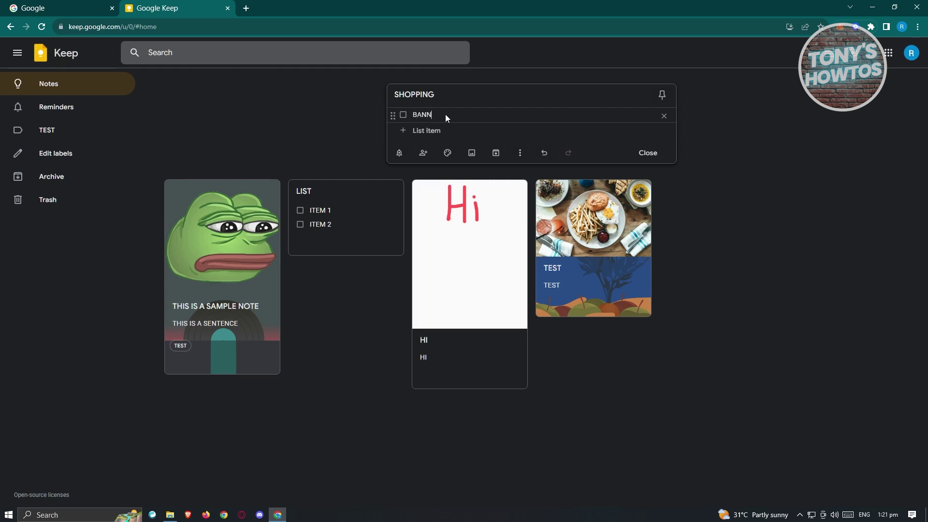
type("NA")
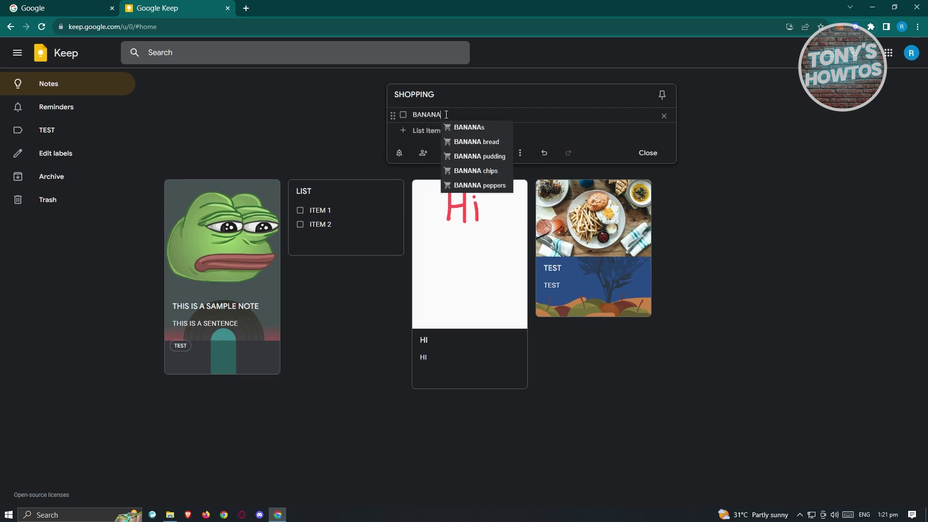
left_click(462, 127)
type("BREAD")
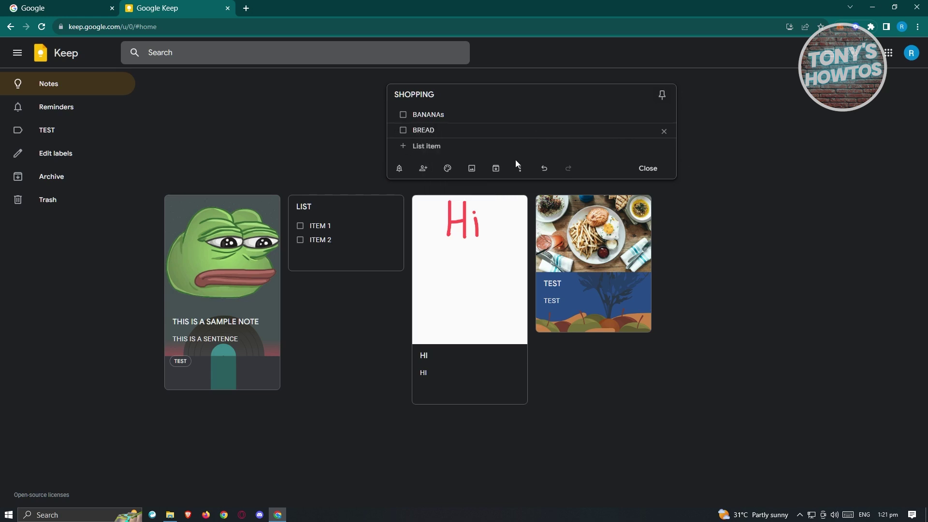
- Give the SHOPPING note the Groceries background and close it
left_click(451, 169)
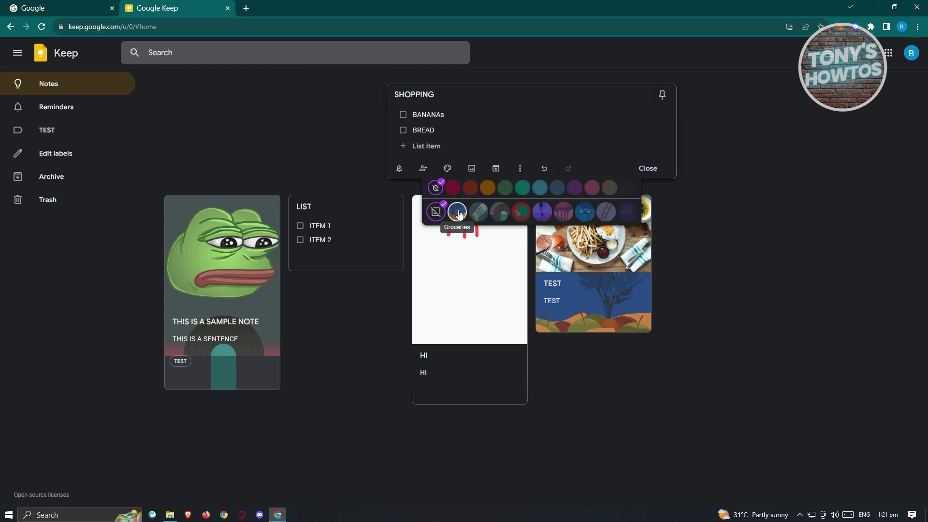
left_click(457, 211)
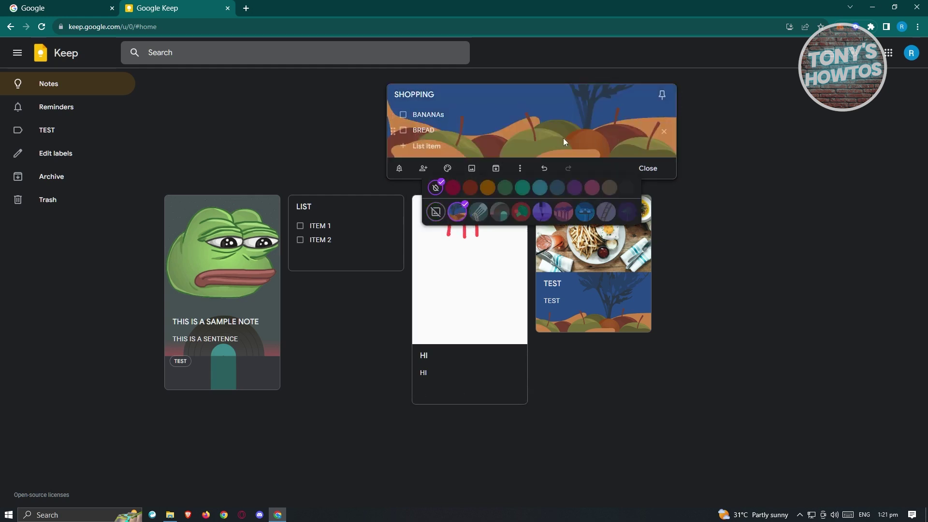
left_click(648, 168)
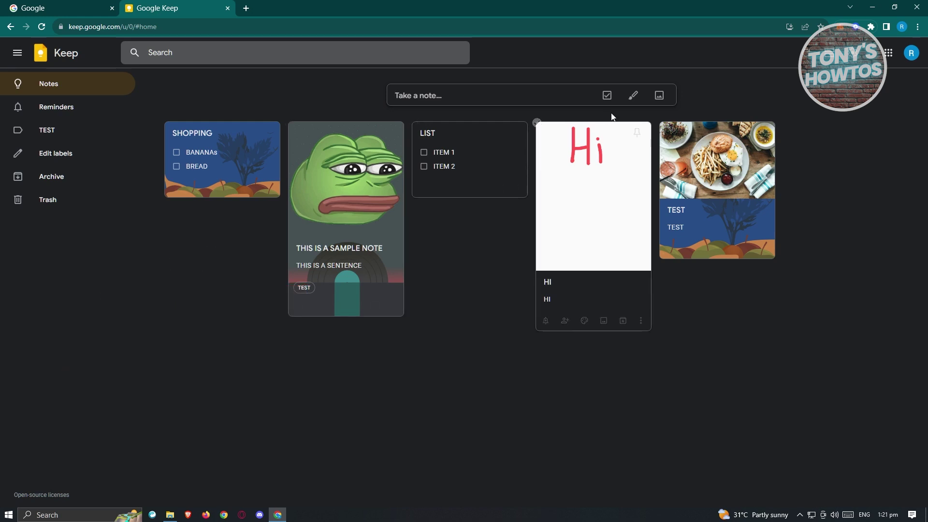
- Start a new drawing note, scribble a black test stroke, then erase it
left_click(635, 97)
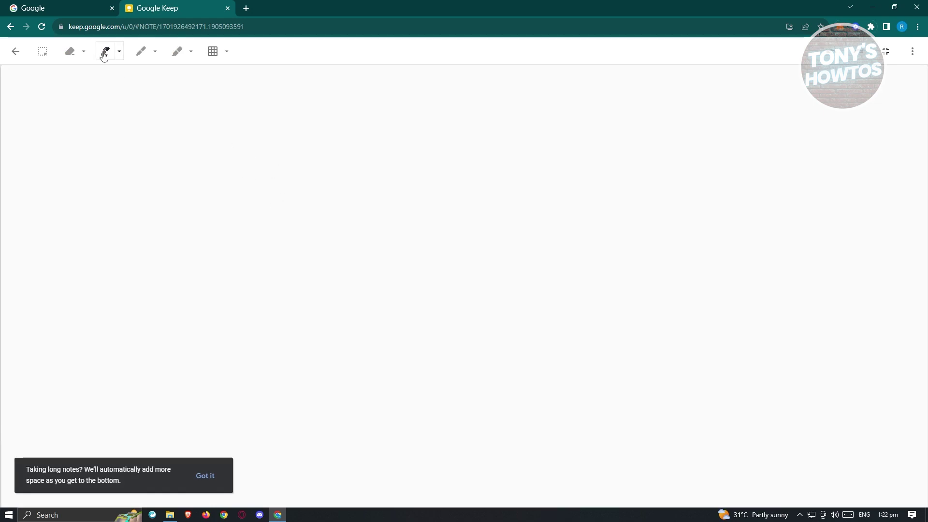
left_click_drag(245, 169, 335, 254)
mouse_move(240, 308)
left_mouse_down()
mouse_move(466, 303)
mouse_move(740, 203)
mouse_move(456, 248)
mouse_move(464, 233)
left_mouse_up()
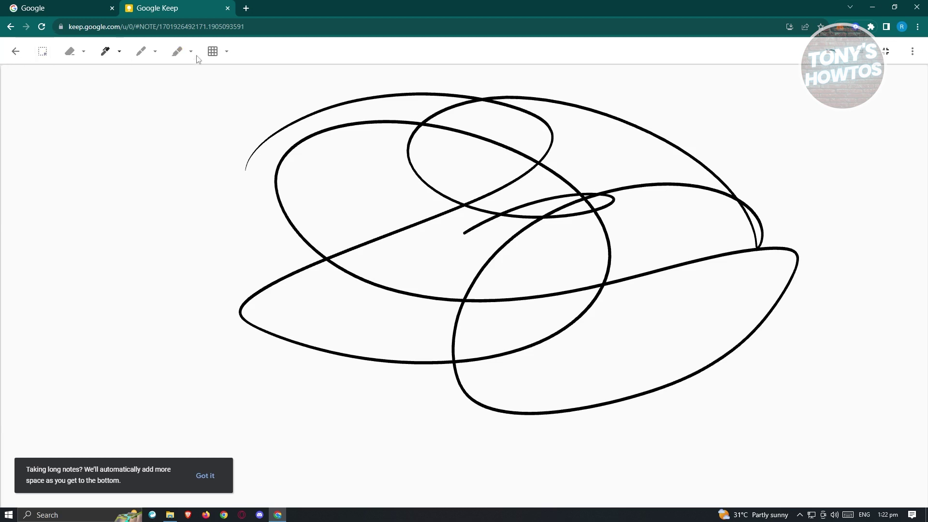
left_click(71, 53)
left_click_drag(501, 149, 502, 143)
left_click(140, 54)
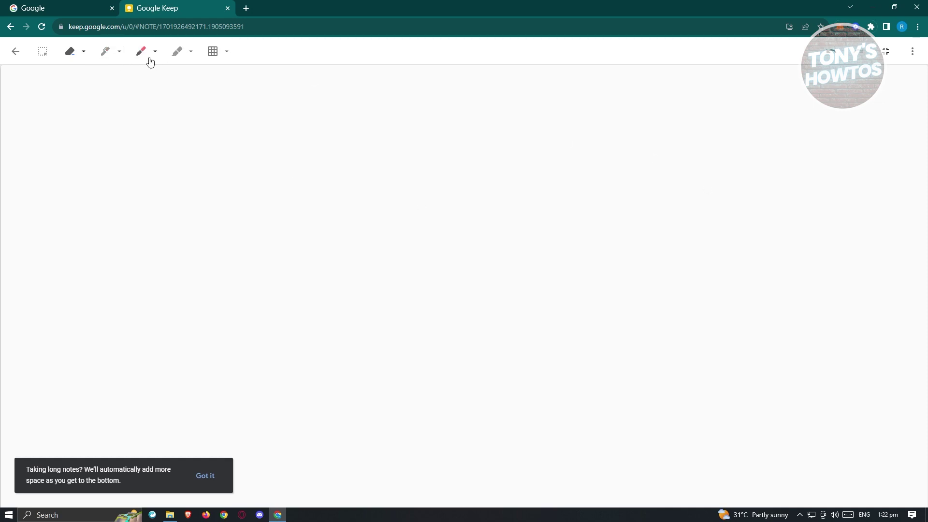
- Set the pen to red at its largest size and draw a smiley face with two eyes
left_click(155, 53)
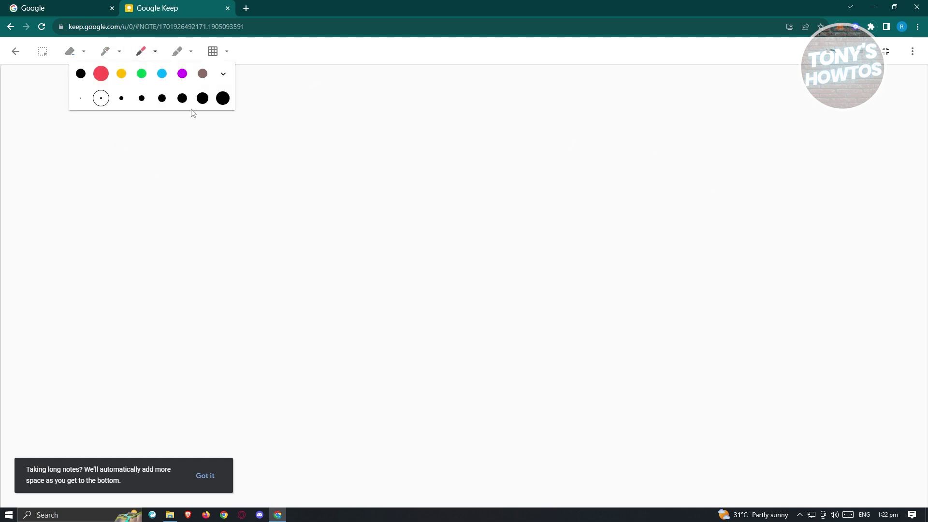
left_click(222, 99)
left_click(311, 50)
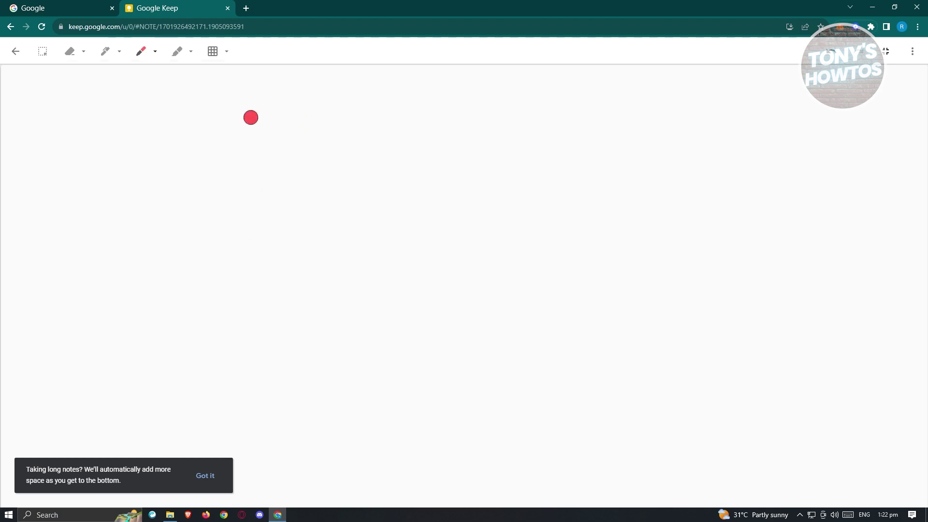
mouse_move(446, 98)
left_mouse_down()
mouse_move(762, 352)
mouse_move(462, 98)
mouse_move(432, 99)
left_mouse_up()
left_click(394, 145)
left_click(474, 157)
left_click_drag(348, 196, 561, 230)
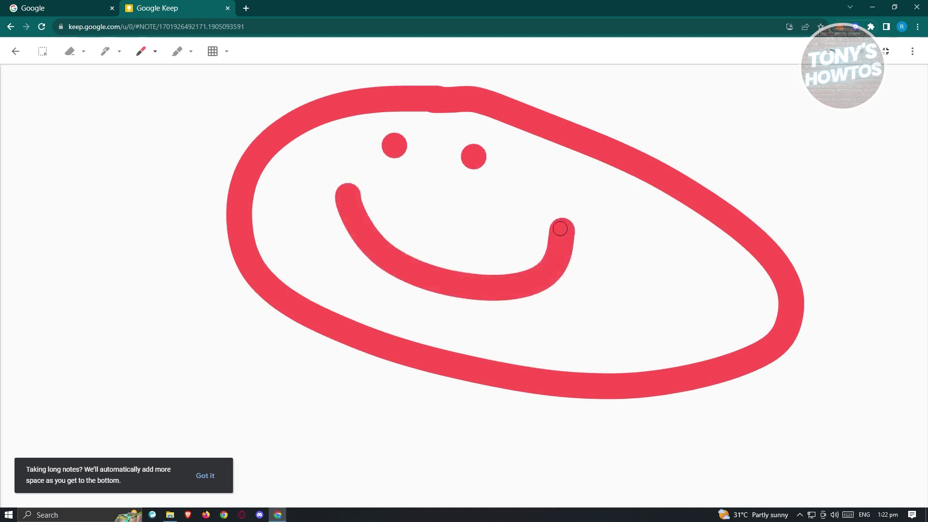
- Scribble pale-yellow highlighter across the face, then save and close the drawing note
left_click(177, 51)
left_click_drag(172, 178, 332, 222)
left_click_drag(338, 256, 228, 373)
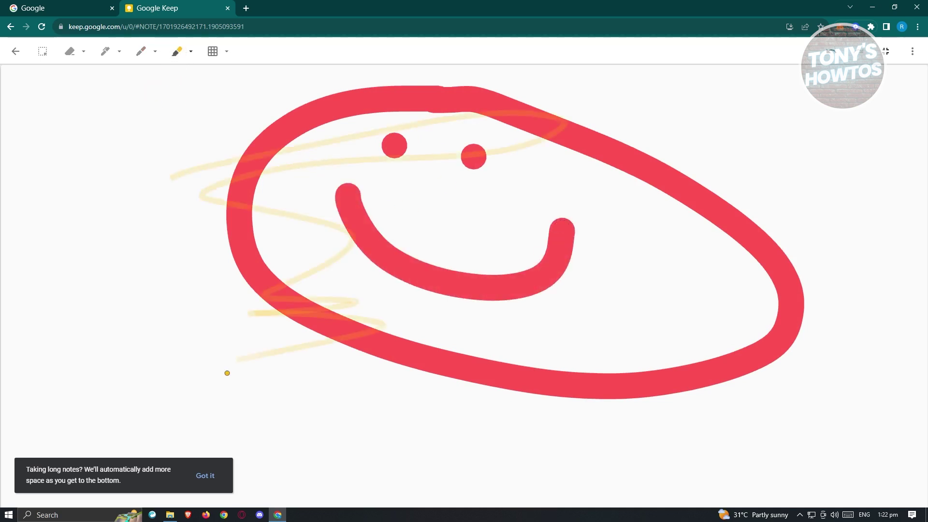
left_click(16, 51)
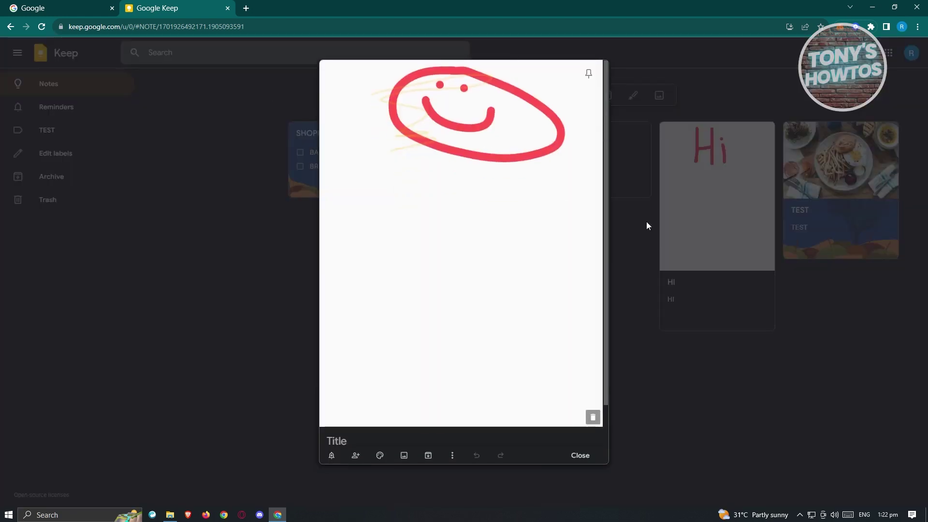
left_click(580, 455)
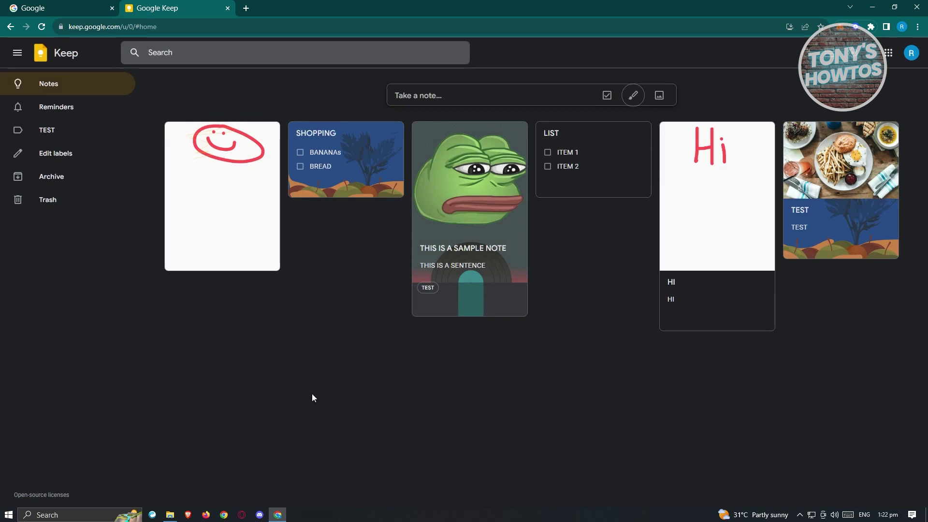
- Open gmail.com in a new browser tab
left_click(250, 10)
type("GMA")
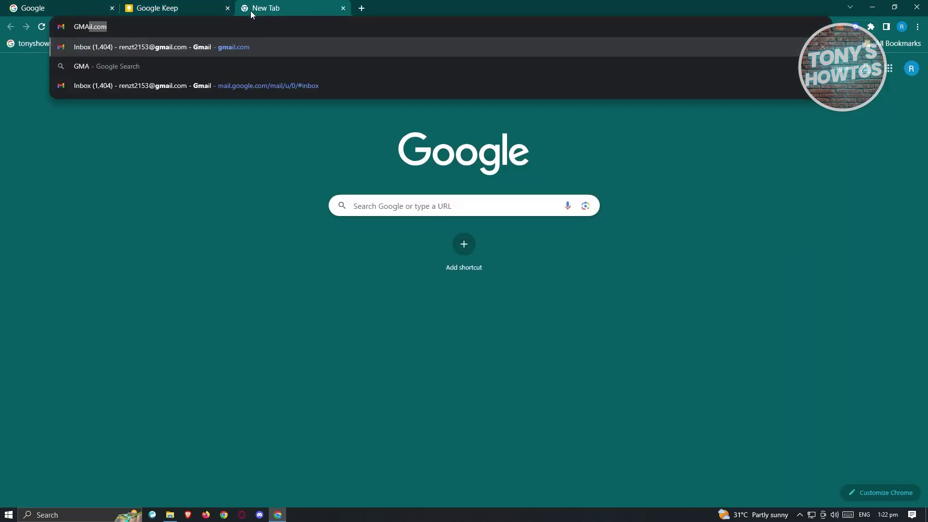
key("Return")
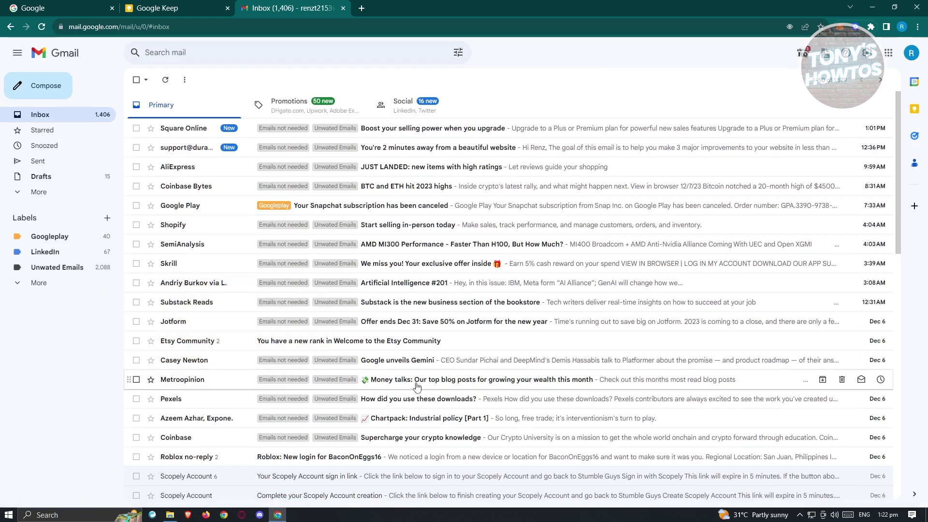
- Switch between the Google Keep and Gmail tabs, ending on the Gmail inbox
left_click(176, 7)
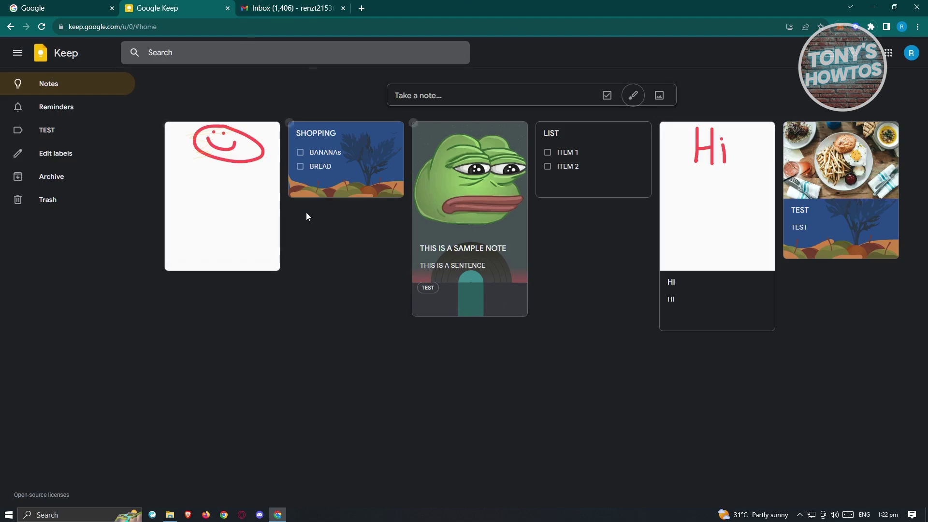
left_click(288, 7)
left_click(176, 8)
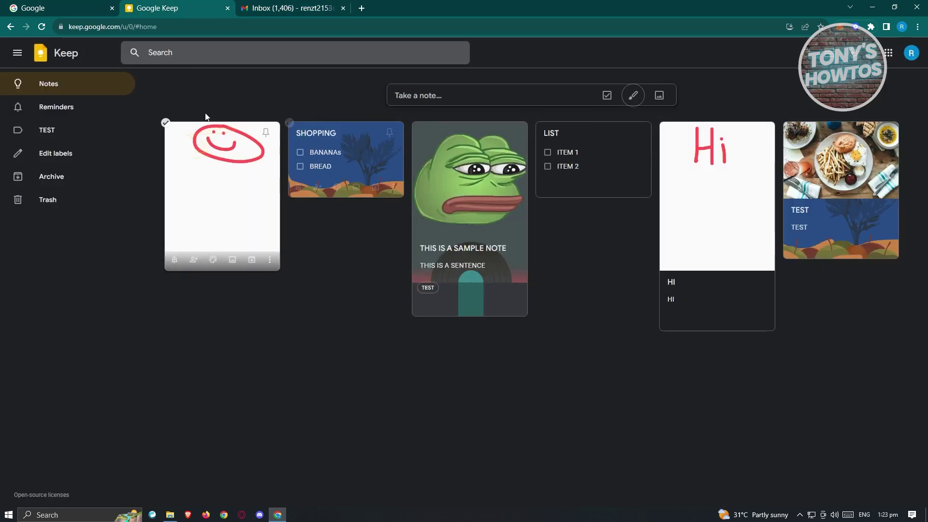
left_click(315, 10)
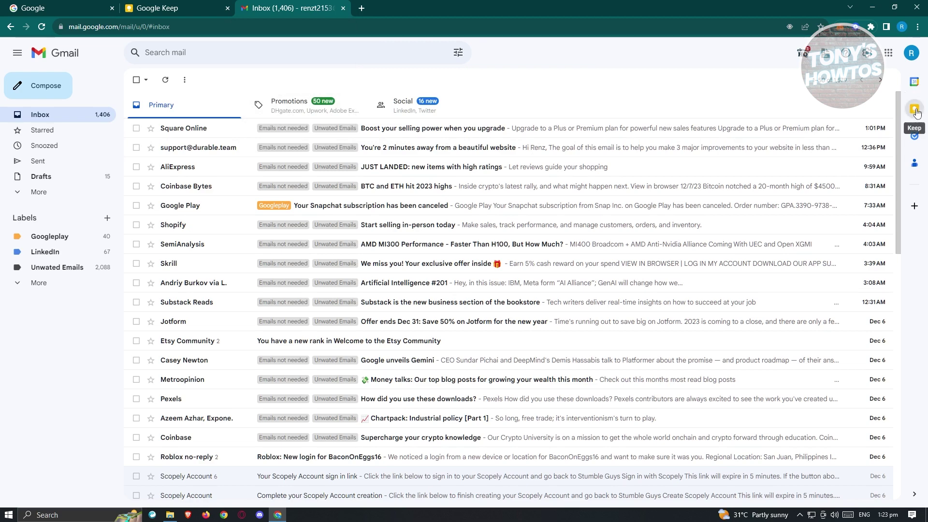
- Browse the Get Add-ons marketplace, then close it
left_click(913, 208)
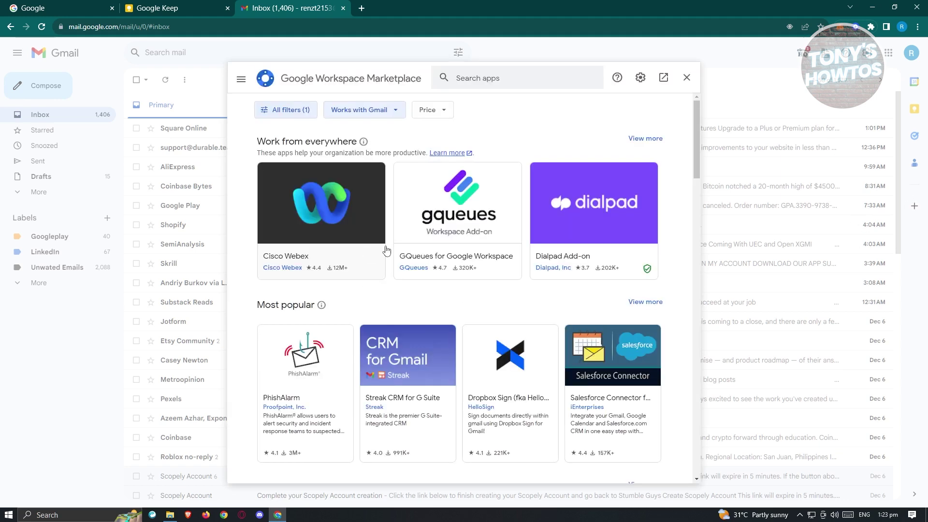
scroll(552, 307, "down", 4)
scroll(600, 259, "up", 4)
left_click(686, 79)
- Show the Keep notes in the side panel beside the Gmail inbox
left_click(914, 110)
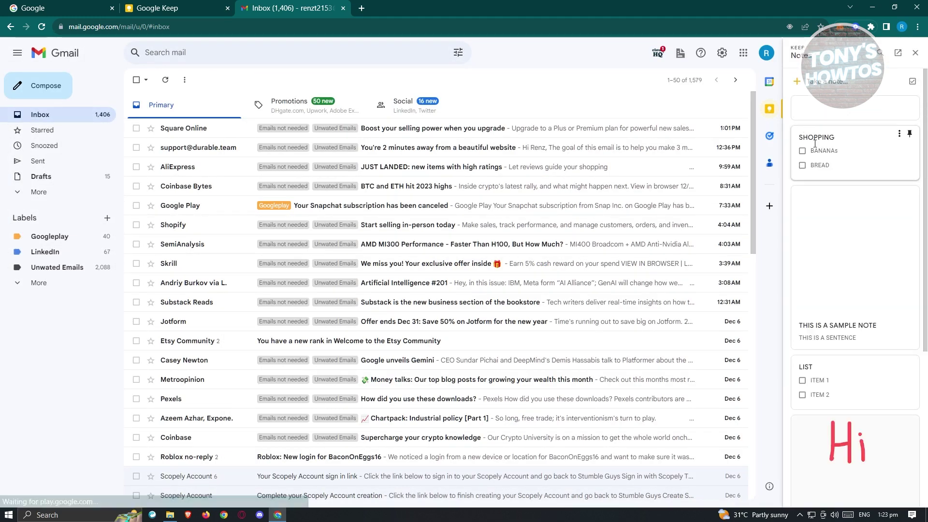
scroll(860, 261, "down", 2)
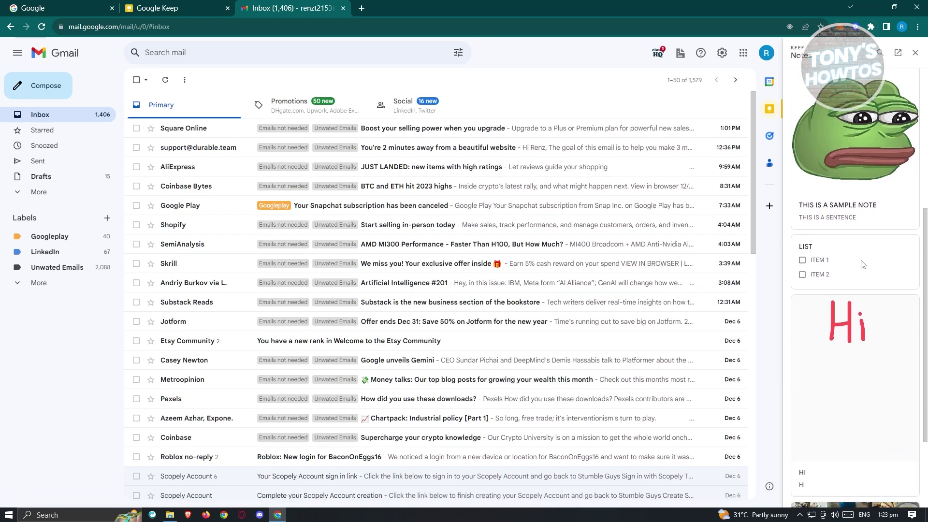
scroll(862, 266, "down", 2)
scroll(858, 273, "up", 6)
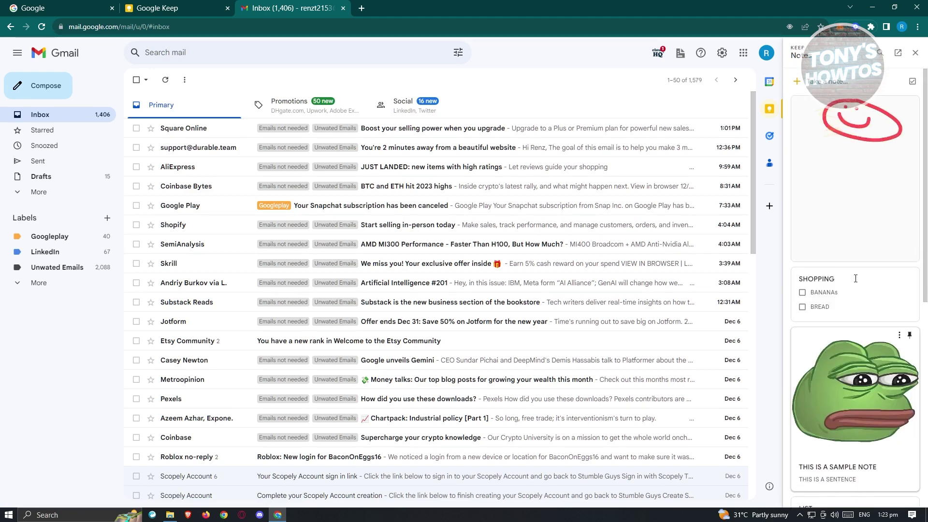
- Start a new email and open the drawing, SHOPPING and THIS IS A SAMPLE NOTE notes in the Keep panel
left_click(66, 97)
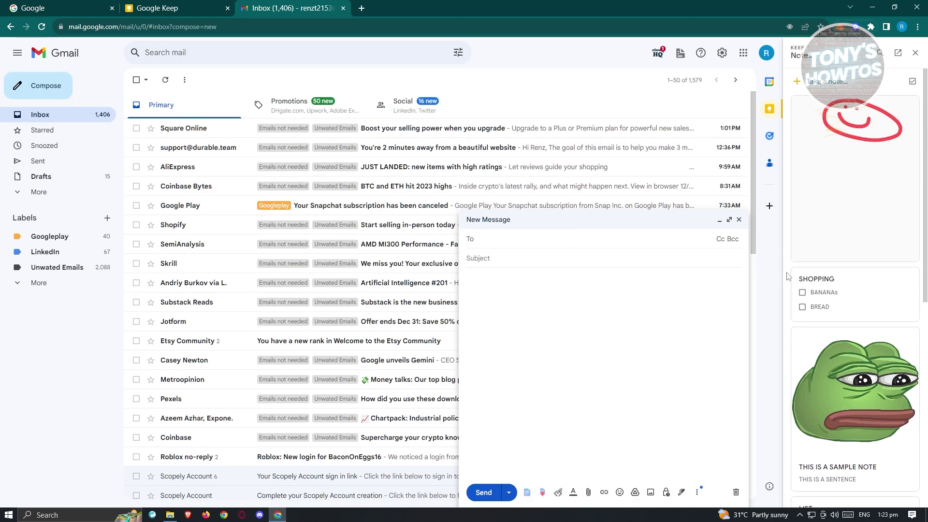
scroll(859, 239, "down", 8)
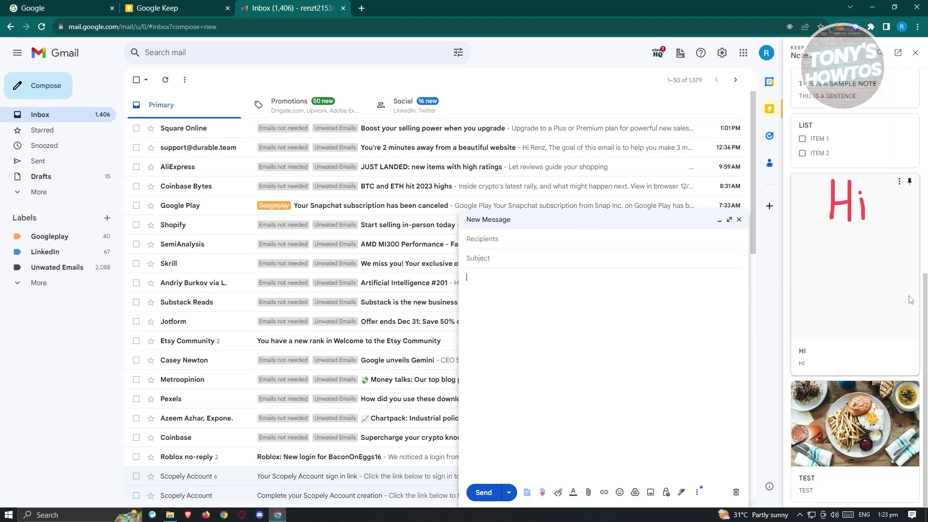
scroll(886, 281, "up", 8)
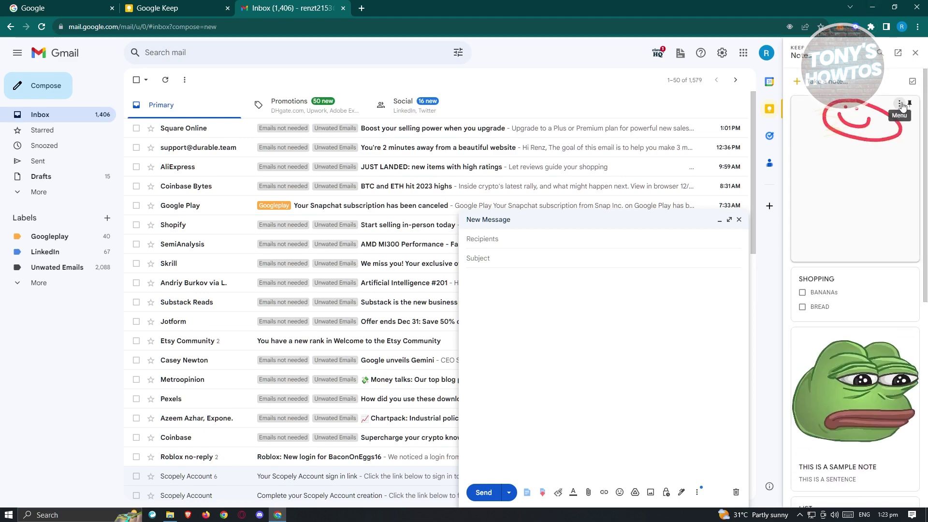
left_click(901, 104)
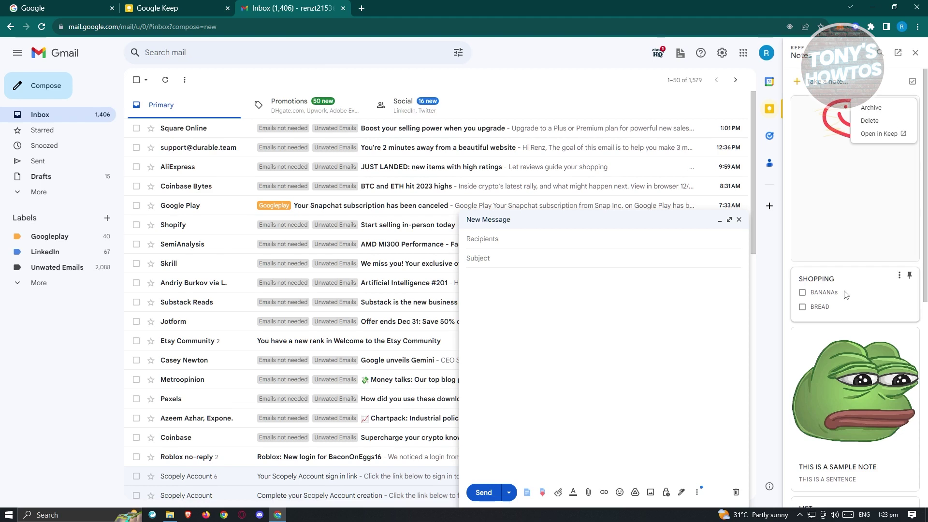
left_click(841, 306)
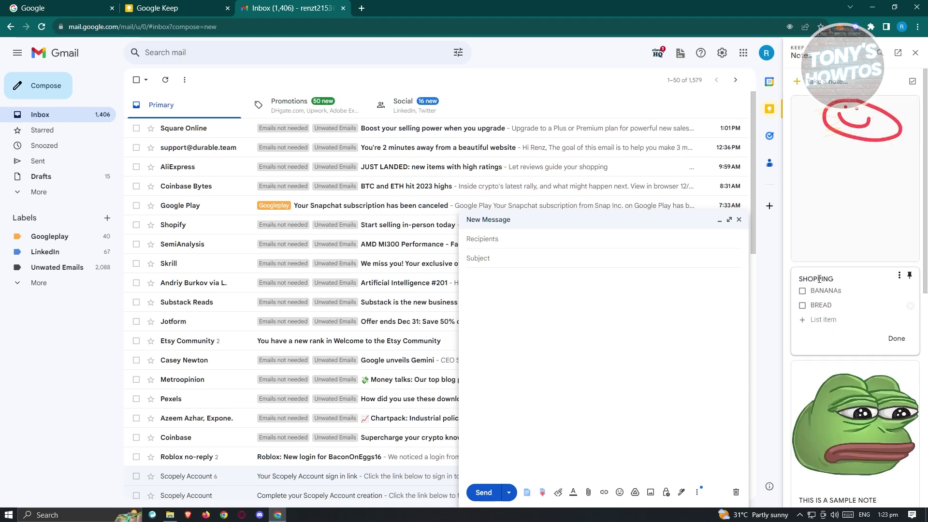
scroll(829, 303, "down", 4)
left_click(872, 273)
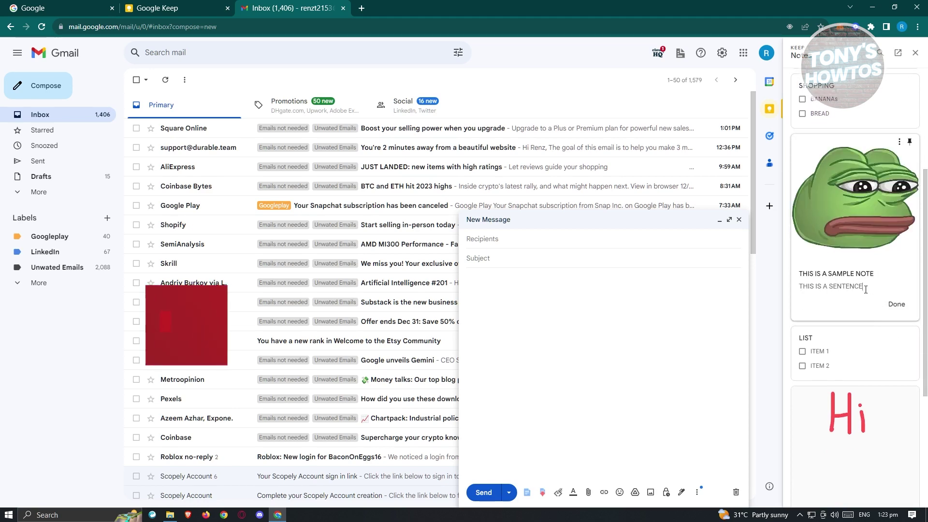
scroll(870, 296, "up", 4)
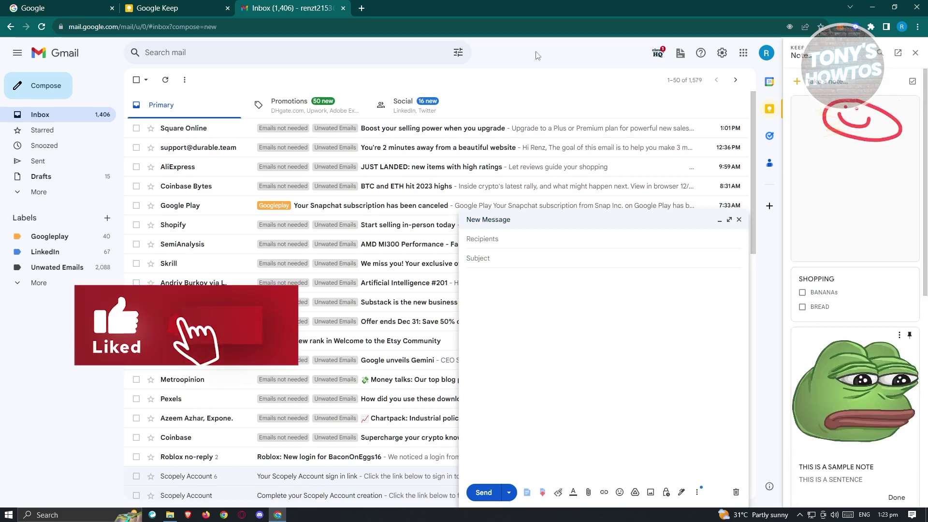
- Close the email draft and bring up the Google apps list
left_click(738, 222)
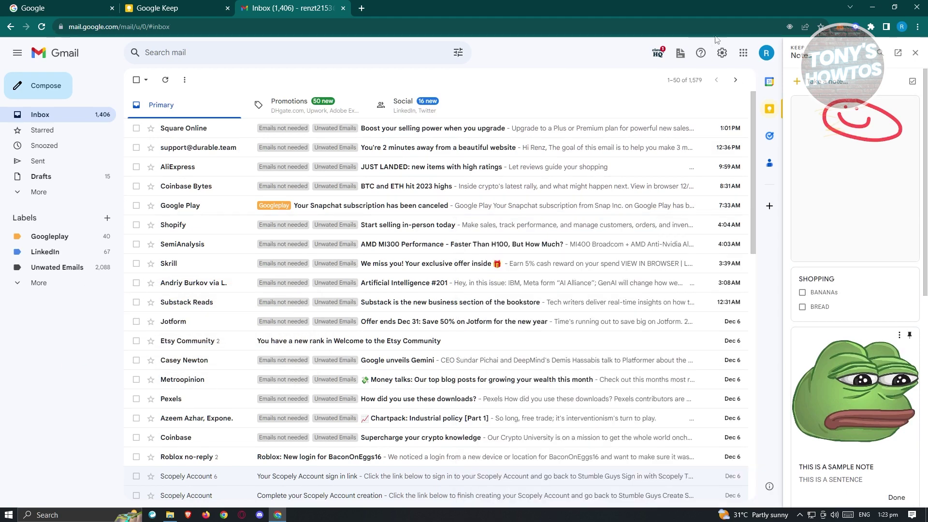
left_click(743, 52)
scroll(681, 178, "down", 6)
- Launch Google Docs, open the 'written' document, and display Keep notes in its side panel
left_click(692, 127)
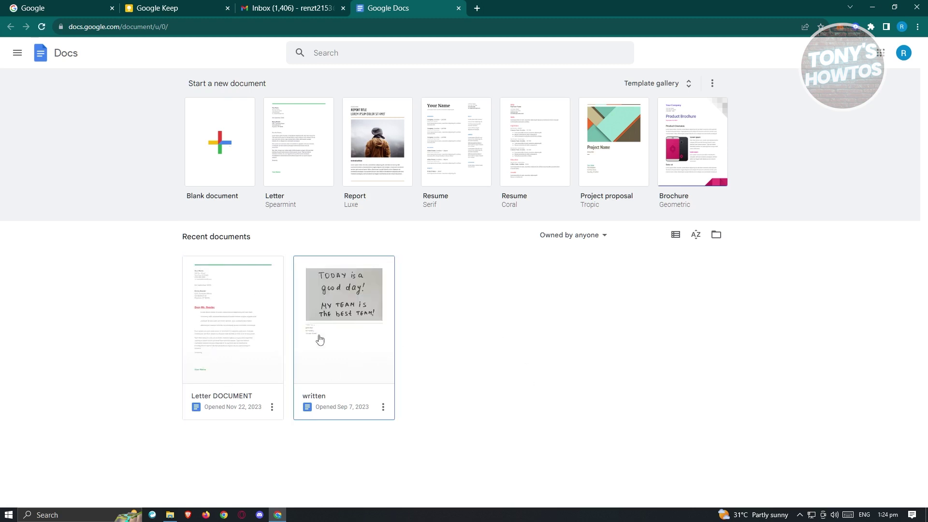
left_click(345, 363)
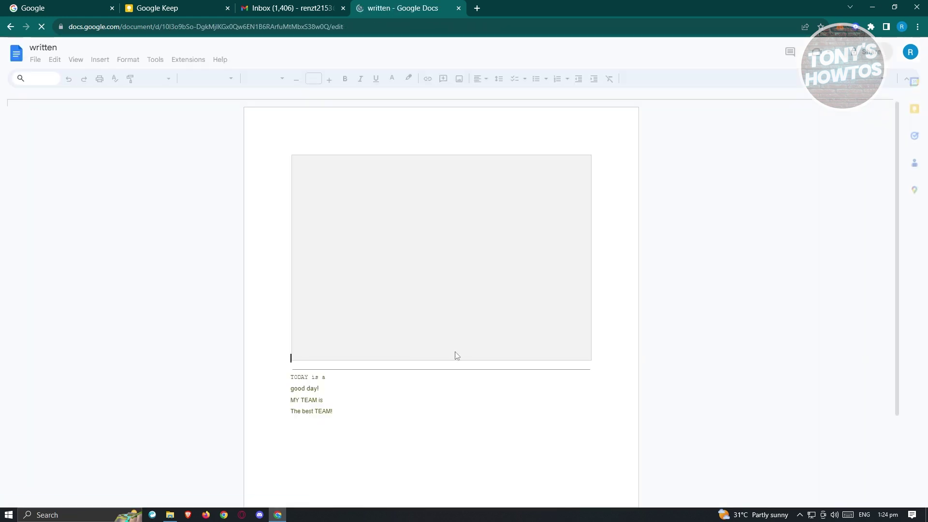
left_click(914, 109)
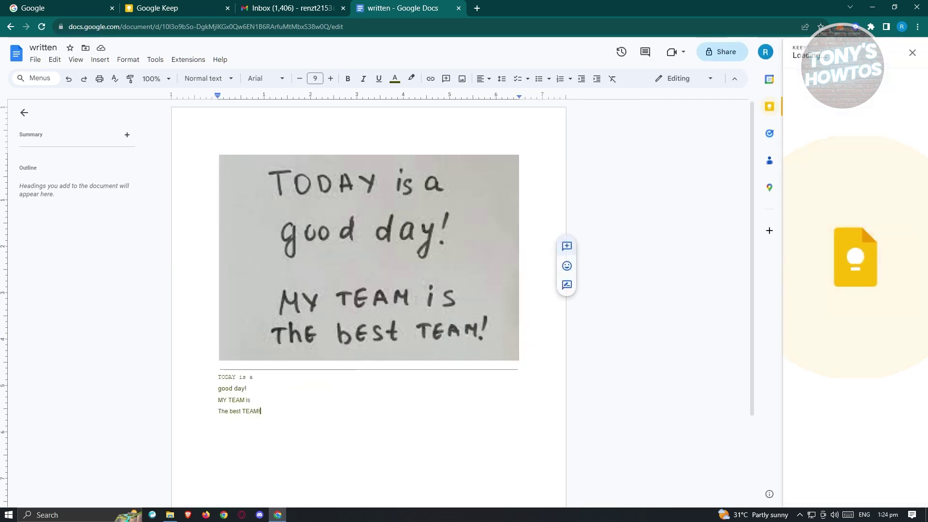
scroll(865, 270, "down", 4)
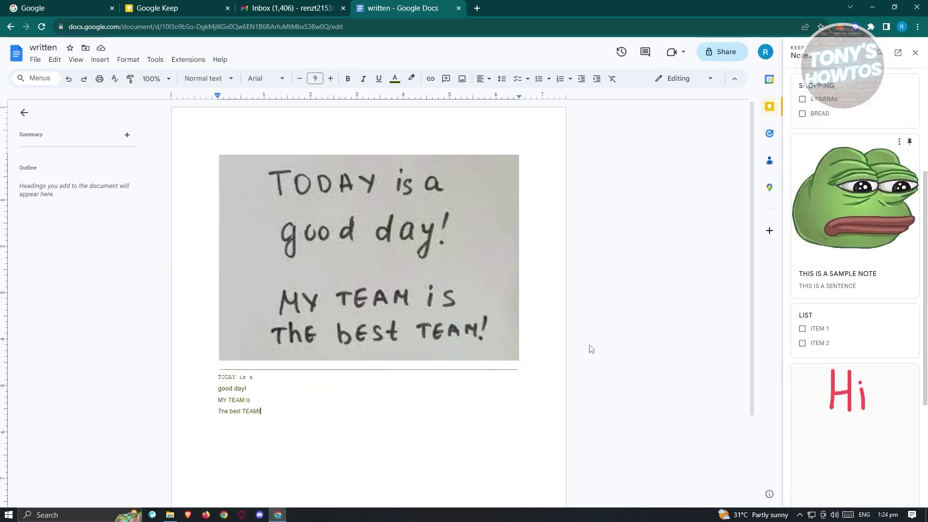
scroll(839, 365, "down", 4)
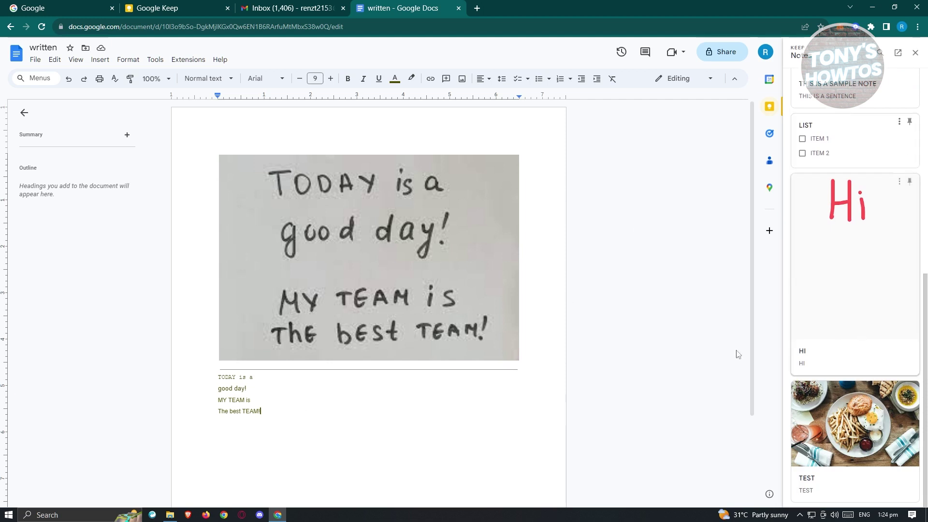
scroll(841, 333, "up", 3)
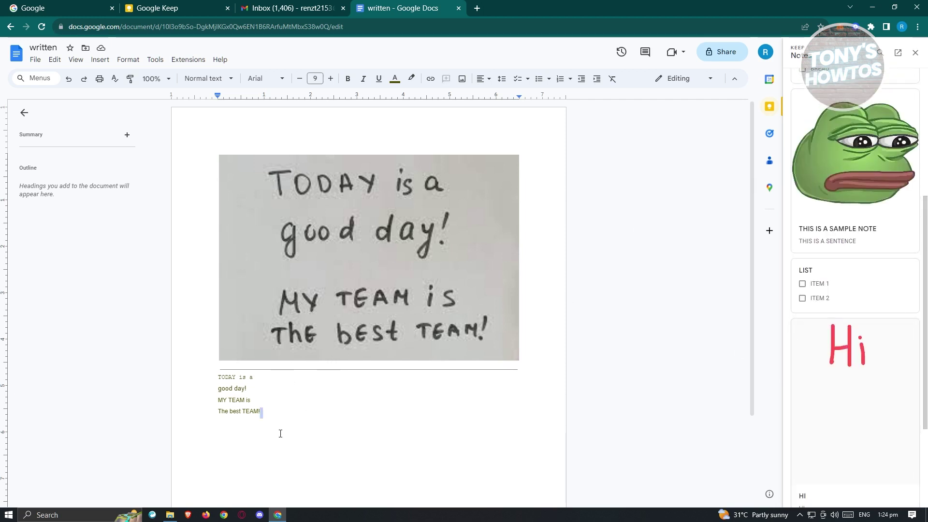